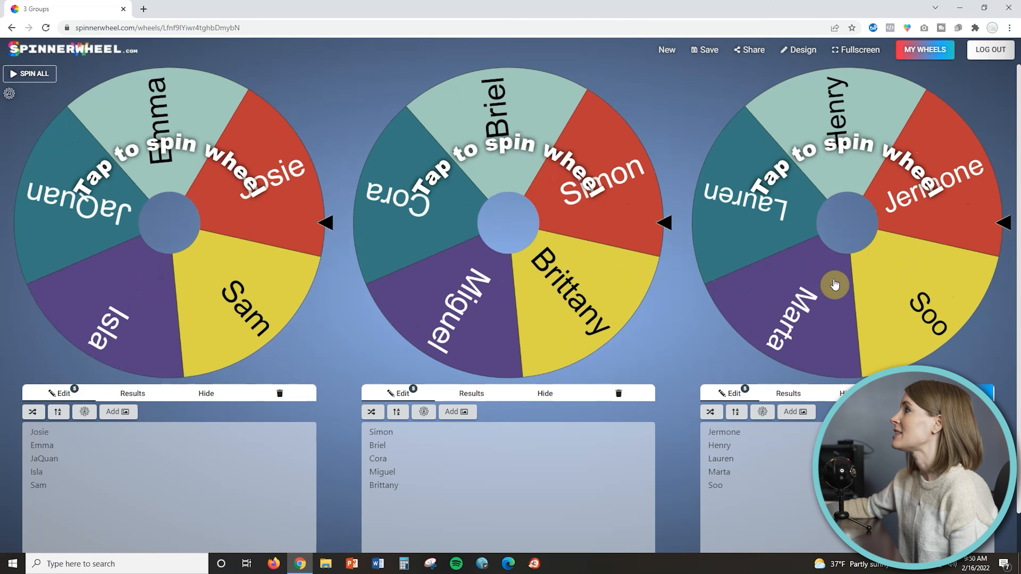
Step: Spin all three group wheels at once in fullscreen view and dismiss the results to return to the normal view
{"action": "left_click", "coordinate": [864, 57]}
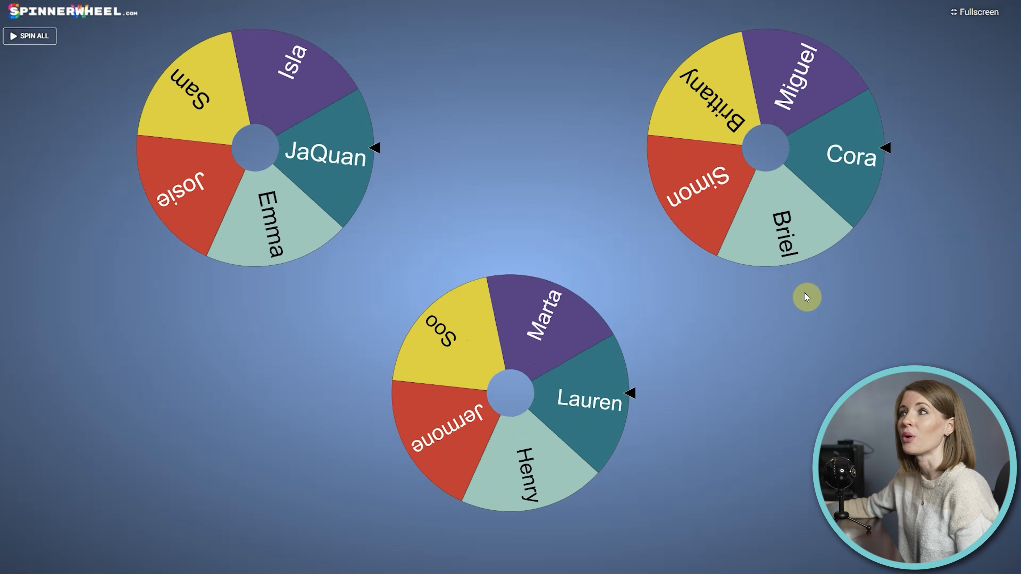
{"action": "left_click", "coordinate": [30, 37]}
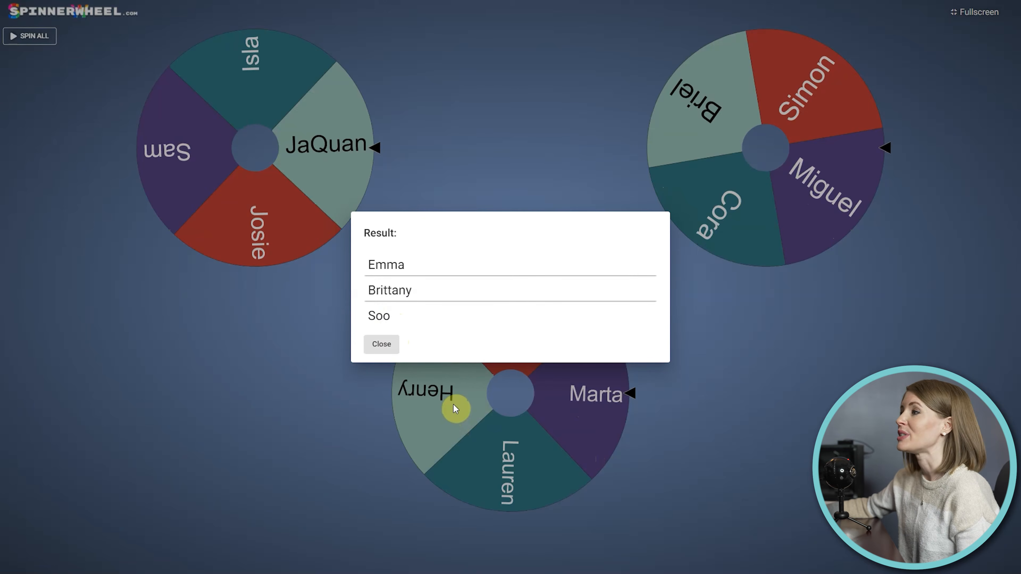
{"action": "left_click", "coordinate": [389, 345]}
{"action": "left_click", "coordinate": [954, 13]}
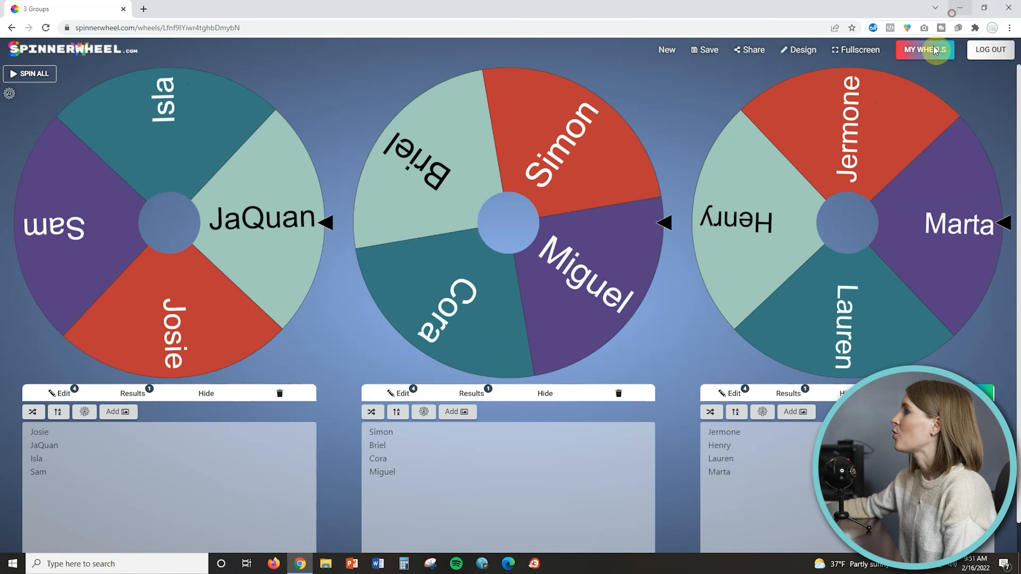
Step: Display the results list of each of the three group wheels
{"action": "left_click", "coordinate": [154, 397]}
{"action": "left_click", "coordinate": [475, 394]}
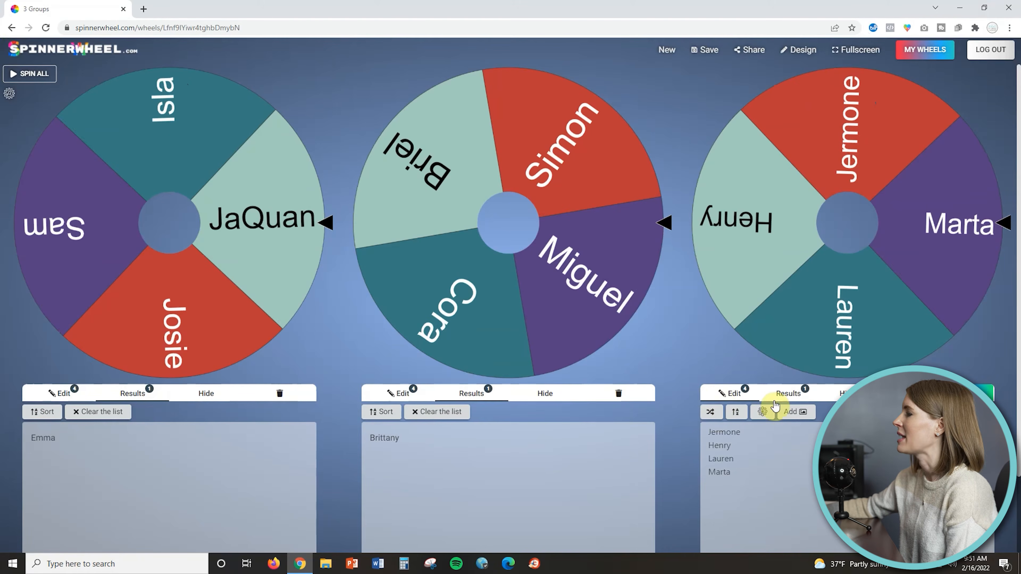
{"action": "left_click", "coordinate": [801, 398]}
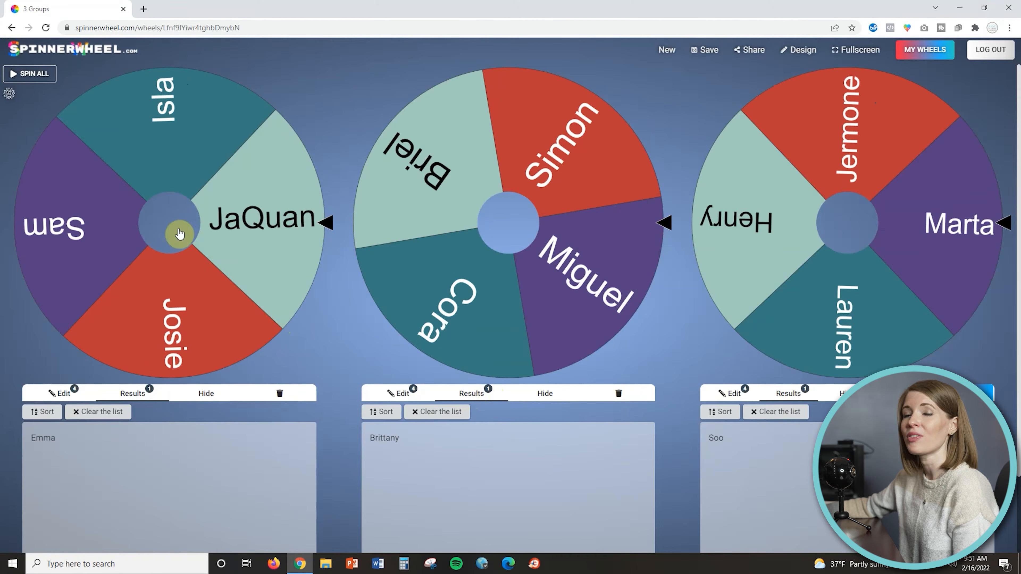
Step: Reload the three-group page to reset its wheels and create a new wheel
{"action": "left_click", "coordinate": [44, 28]}
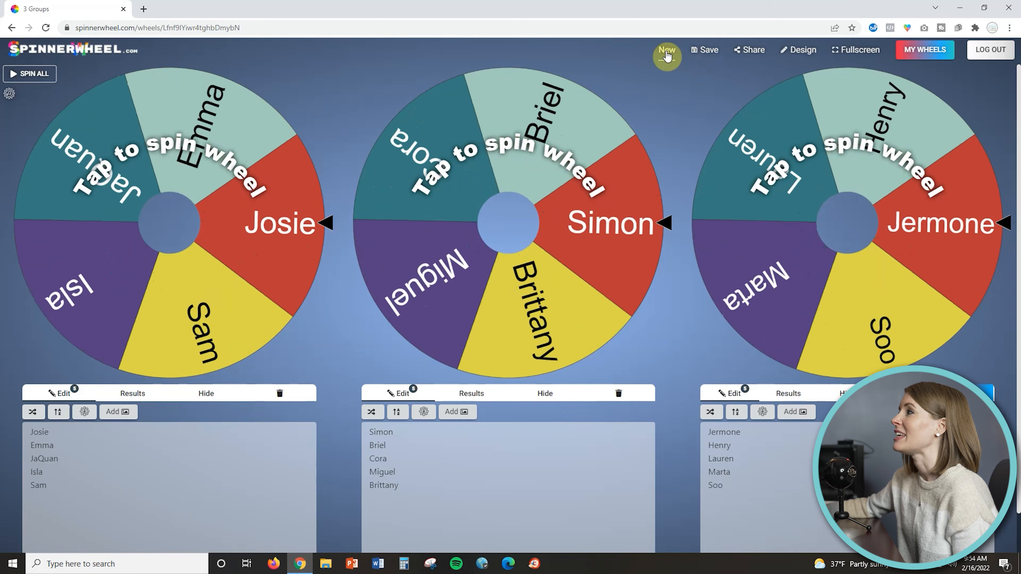
{"action": "left_click", "coordinate": [666, 51]}
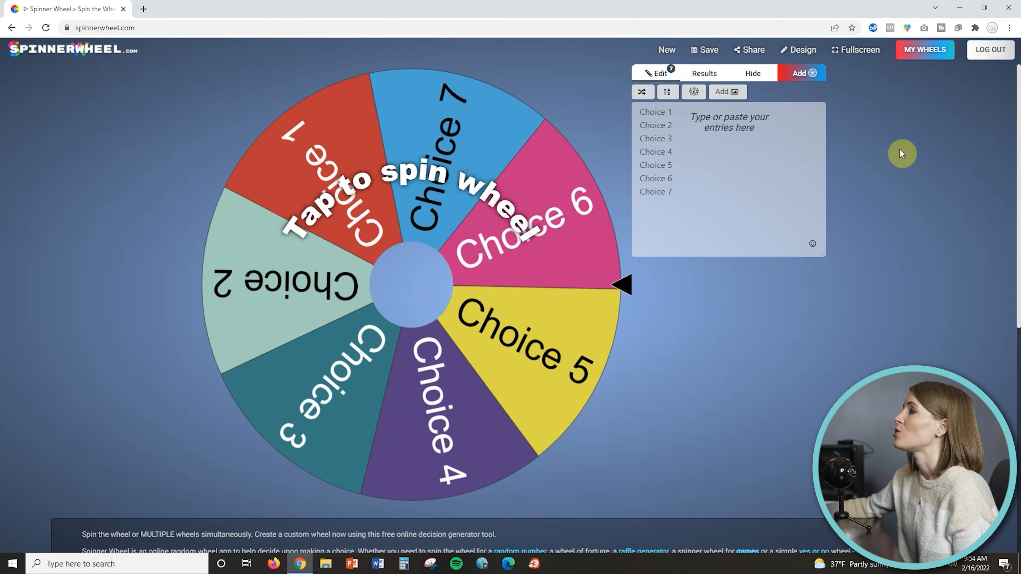
Step: Apply the Halloween theme to the new wheel
{"action": "left_click", "coordinate": [806, 54]}
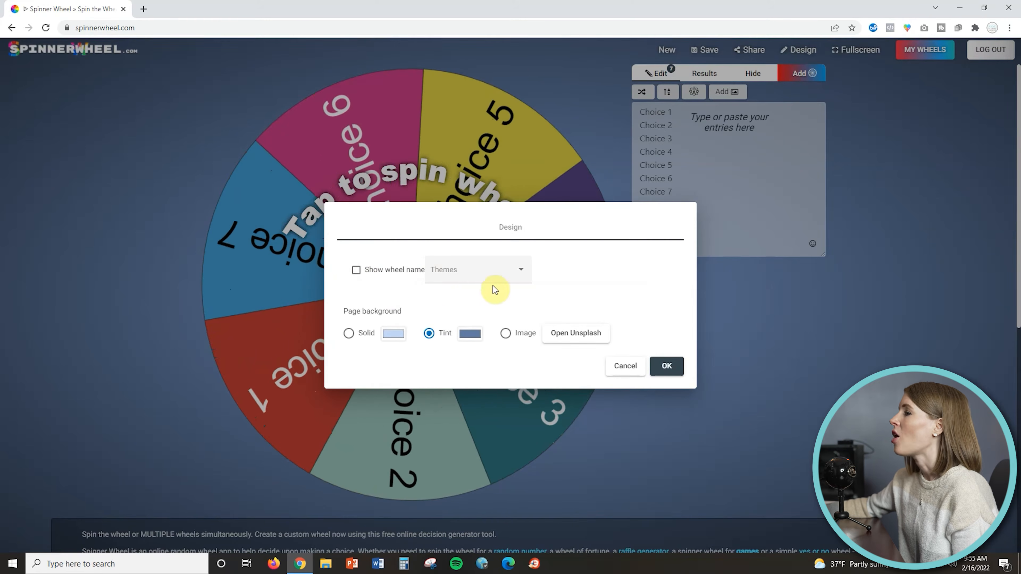
{"action": "left_click", "coordinate": [511, 282]}
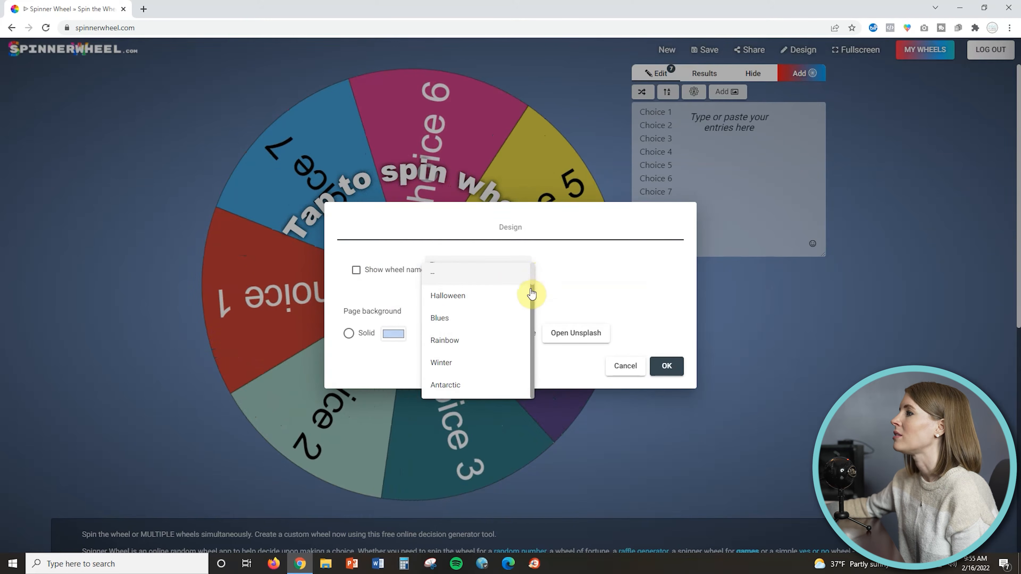
{"action": "left_click", "coordinate": [499, 304]}
{"action": "left_click", "coordinate": [669, 365]}
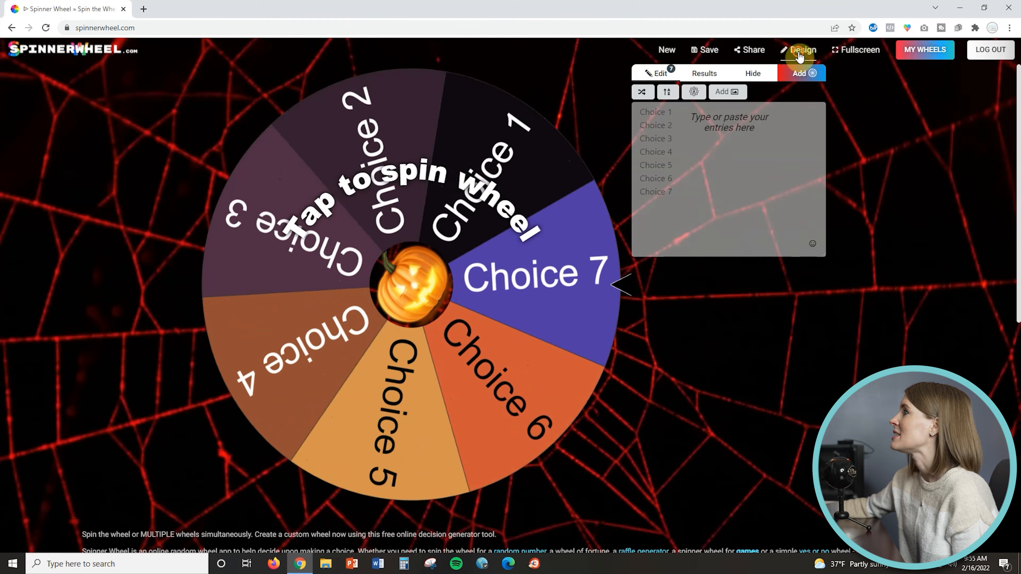
Step: Change the wheel's theme to Planet Earth
{"action": "left_click", "coordinate": [800, 54]}
{"action": "left_click", "coordinate": [499, 265]}
{"action": "scroll", "coordinate": [498, 308], "scroll_direction": "down", "scroll_amount": 3}
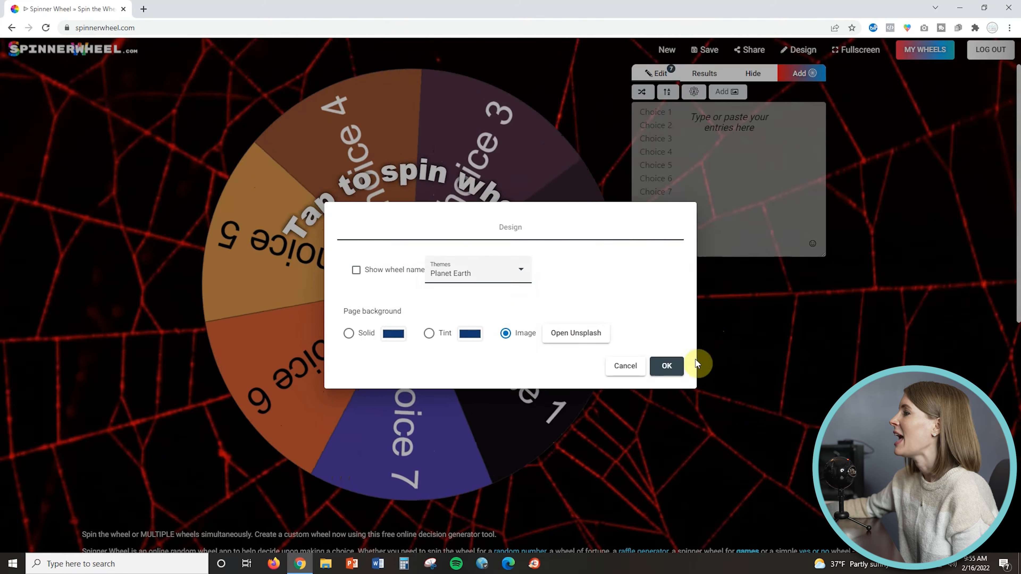
{"action": "left_click", "coordinate": [679, 371]}
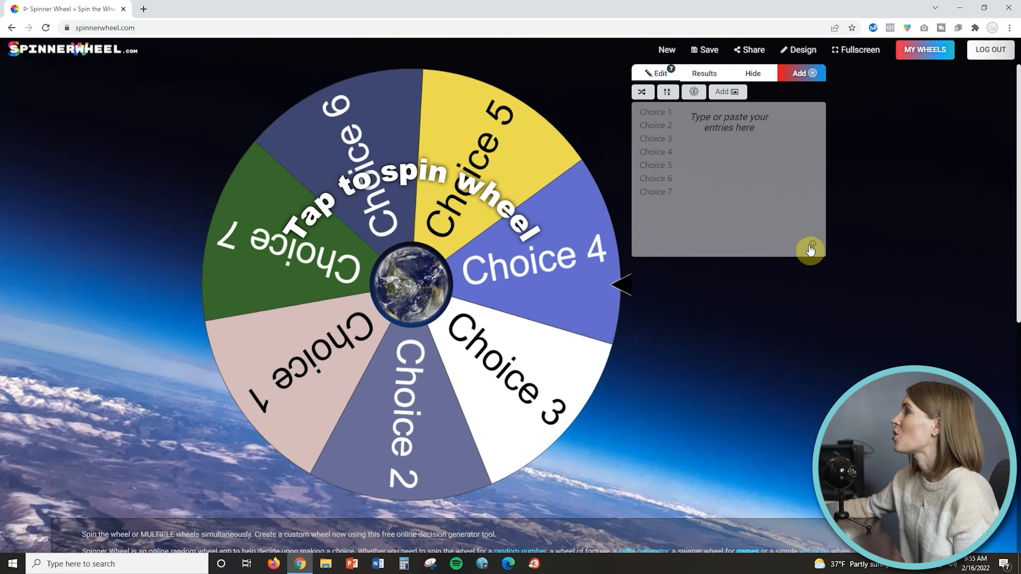
Step: Change the wheel's theme to Pizza
{"action": "left_click", "coordinate": [798, 49]}
{"action": "left_click", "coordinate": [476, 268]}
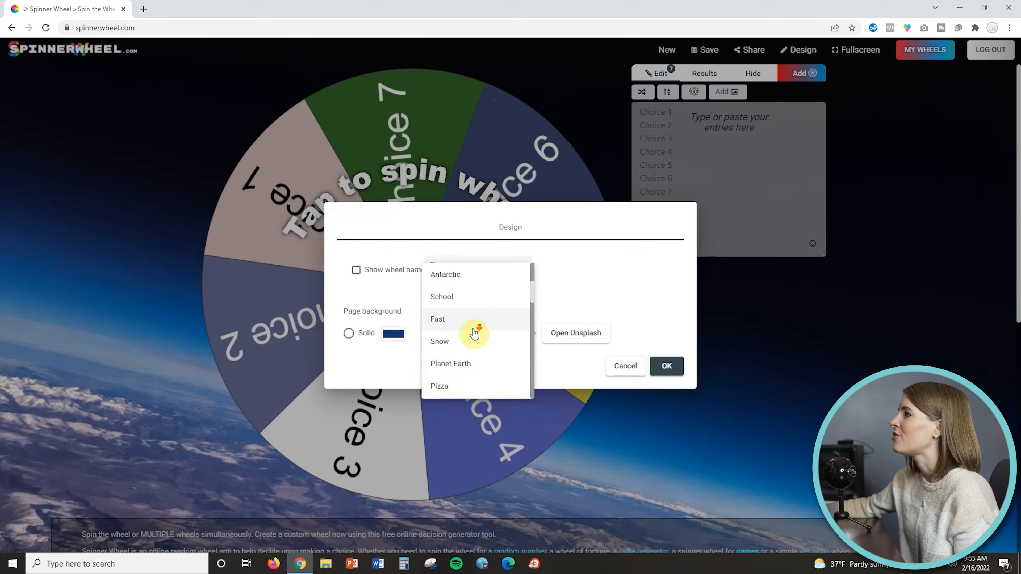
{"action": "scroll", "coordinate": [474, 333], "scroll_direction": "down", "scroll_amount": 1}
{"action": "left_click", "coordinate": [487, 344]}
{"action": "left_click", "coordinate": [666, 366]}
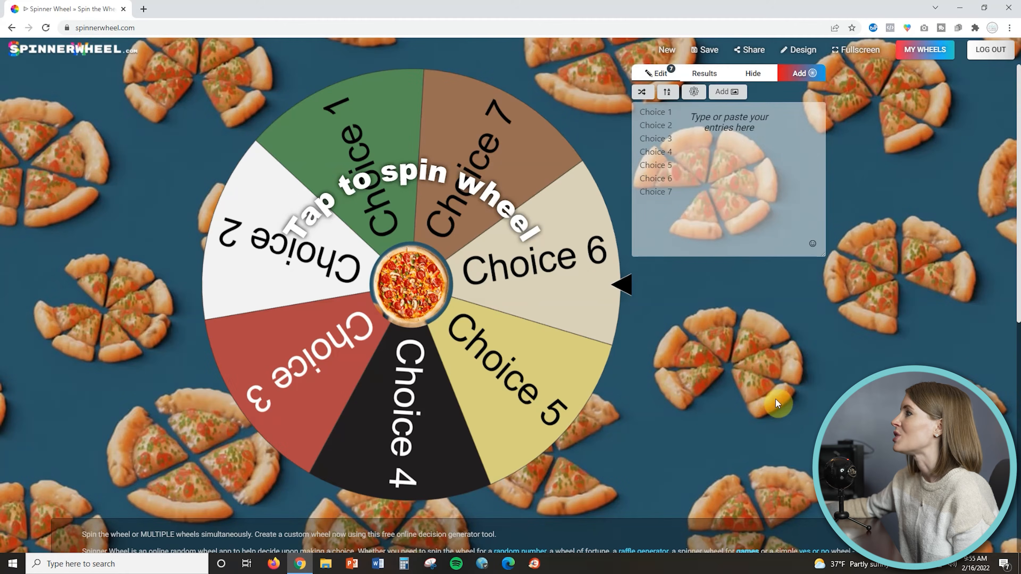
Step: Set the page background to the solid light blue colour
{"action": "left_click", "coordinate": [812, 54]}
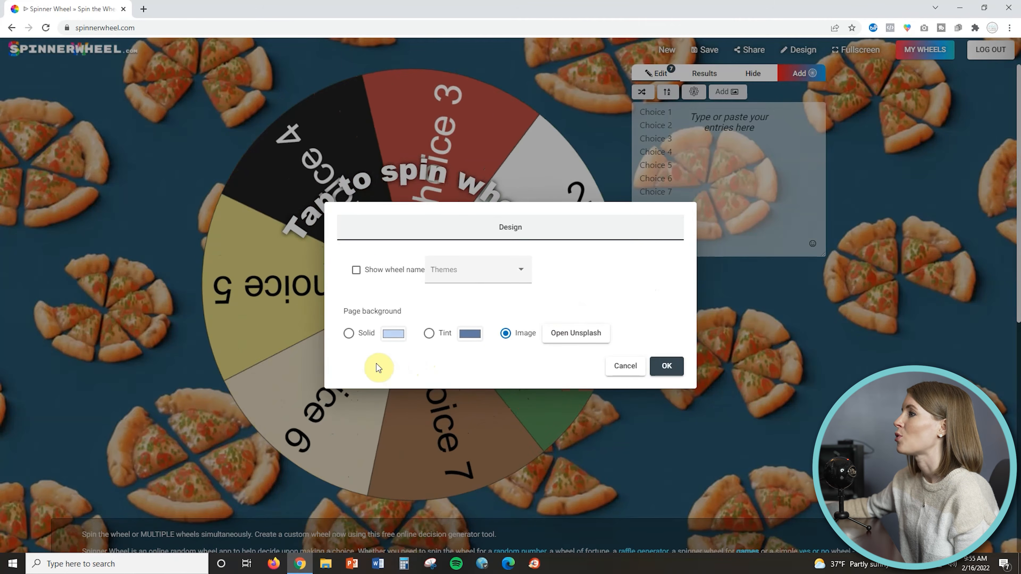
{"action": "left_click", "coordinate": [349, 333]}
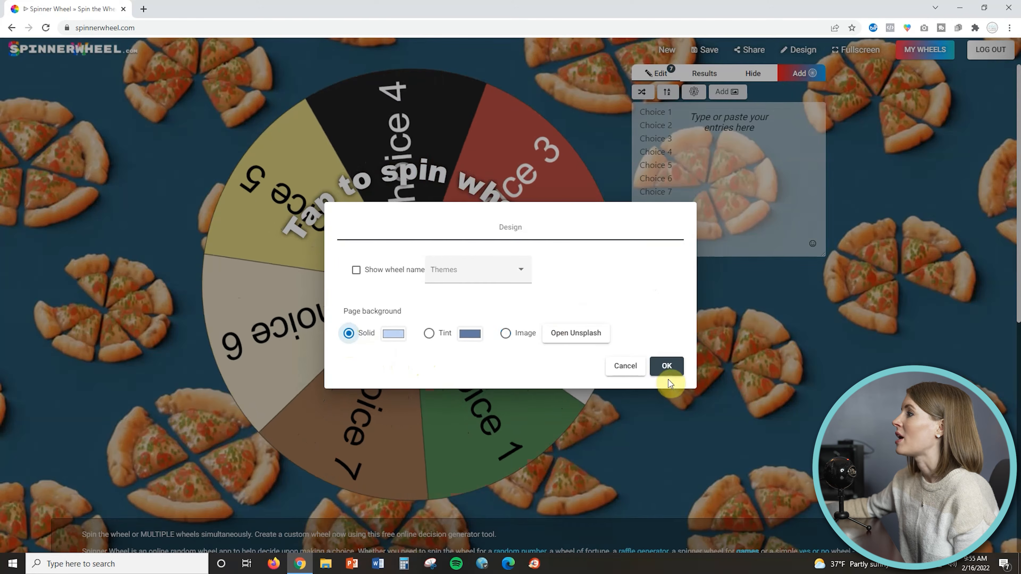
{"action": "left_click", "coordinate": [667, 365]}
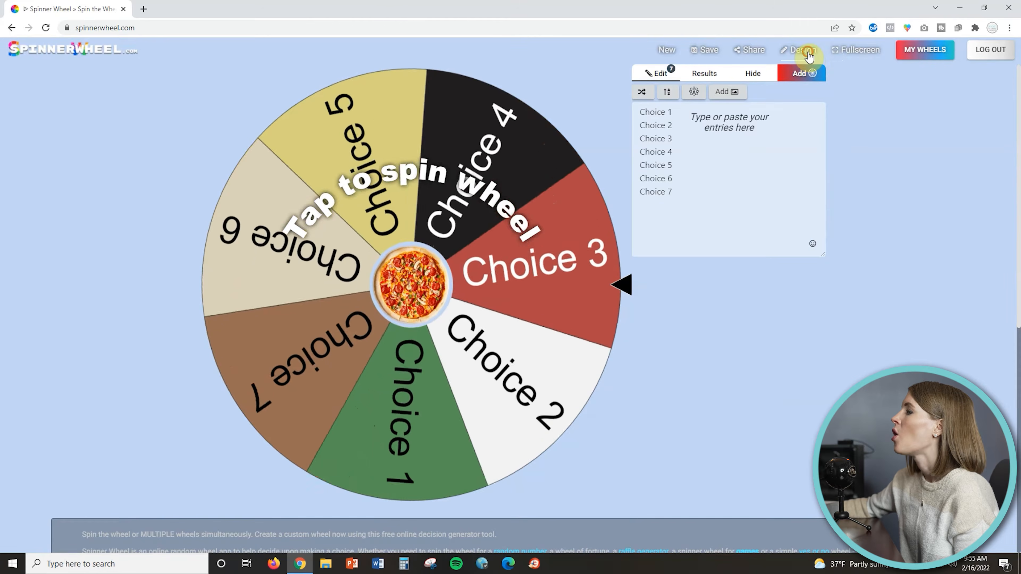
Step: Set the page background to an Unsplash image found with the search "math", using the black picture of formulas and diagrams
{"action": "left_click", "coordinate": [802, 50]}
{"action": "left_click", "coordinate": [516, 334]}
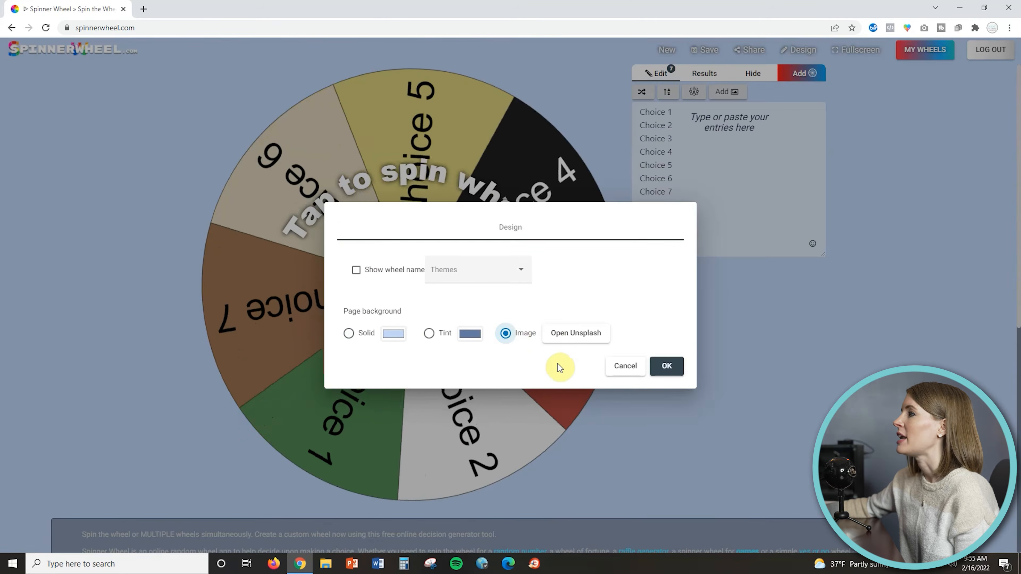
{"action": "left_click", "coordinate": [583, 334]}
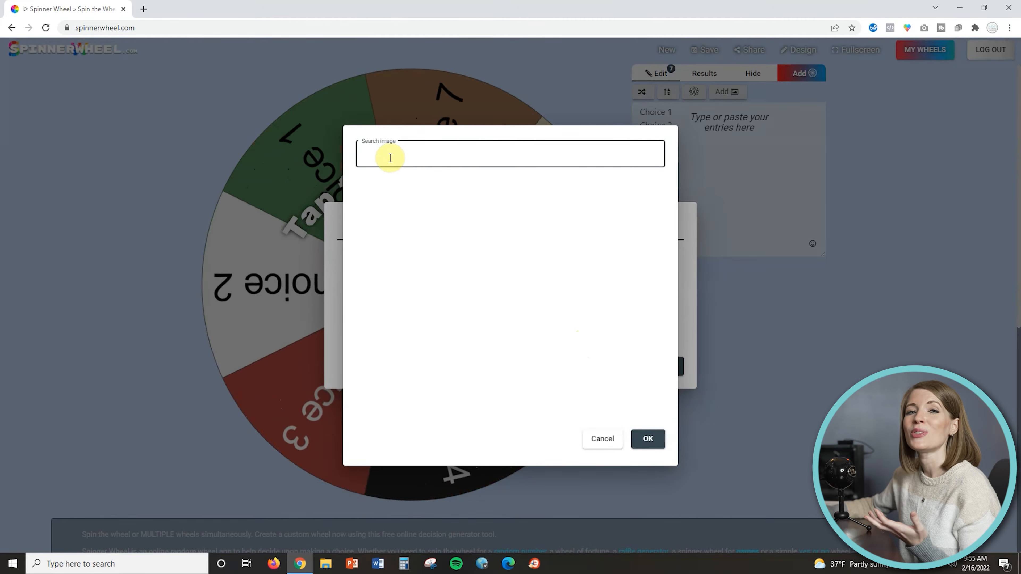
{"action": "type", "text": "math"}
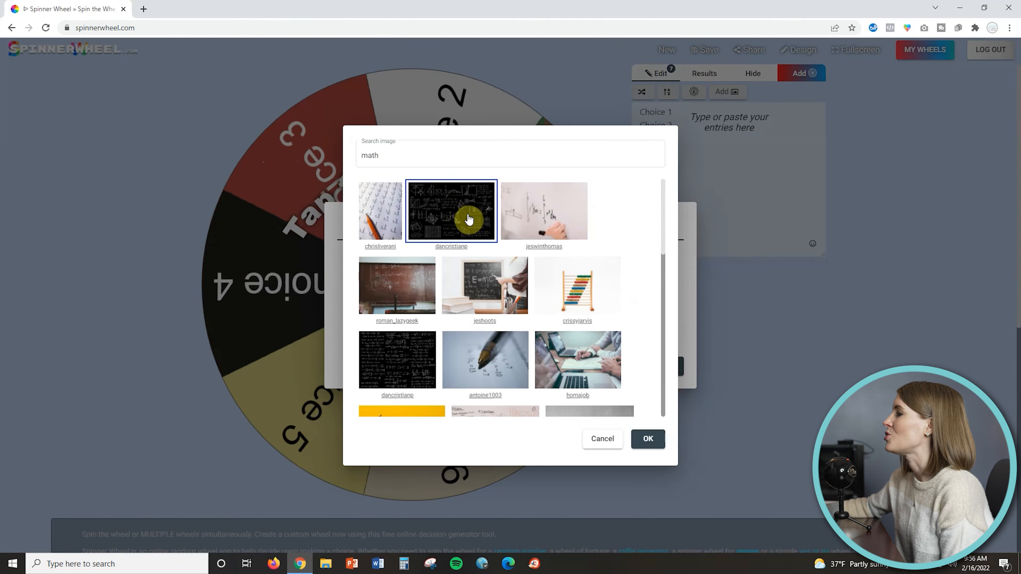
{"action": "scroll", "coordinate": [468, 241], "scroll_direction": "down", "scroll_amount": 5}
{"action": "scroll", "coordinate": [468, 242], "scroll_direction": "up", "scroll_amount": 5}
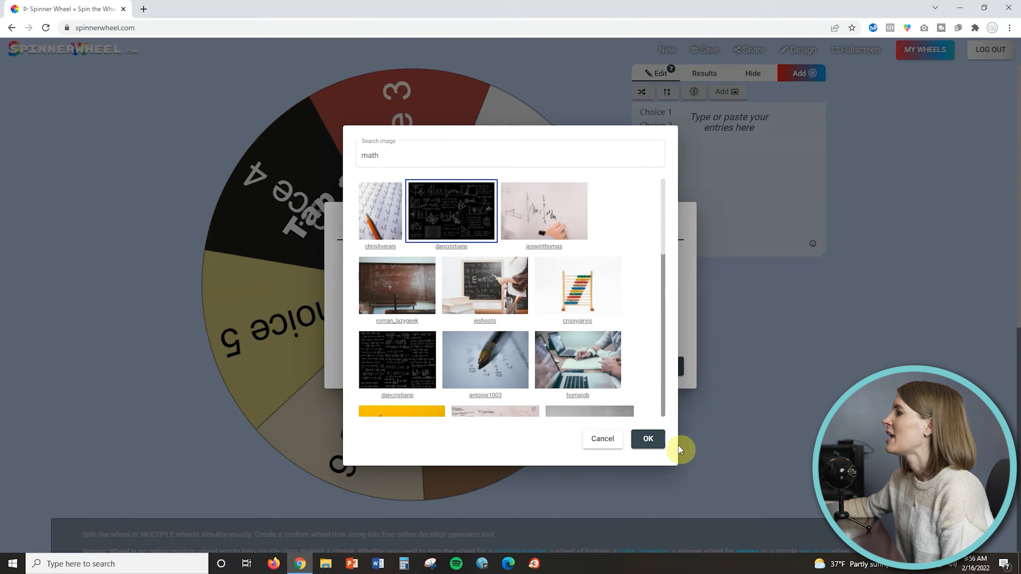
{"action": "left_click", "coordinate": [653, 441]}
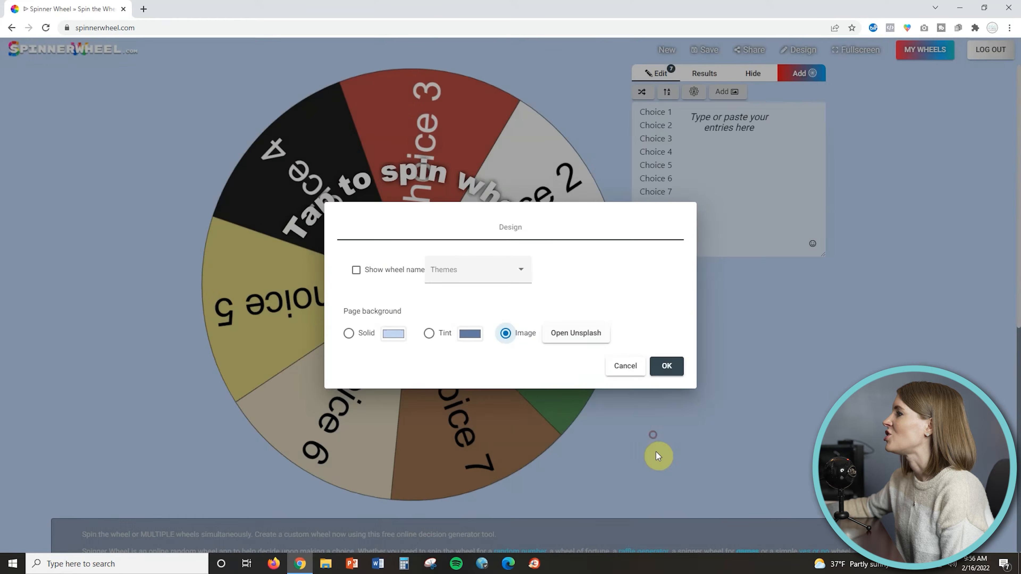
{"action": "left_click", "coordinate": [669, 369]}
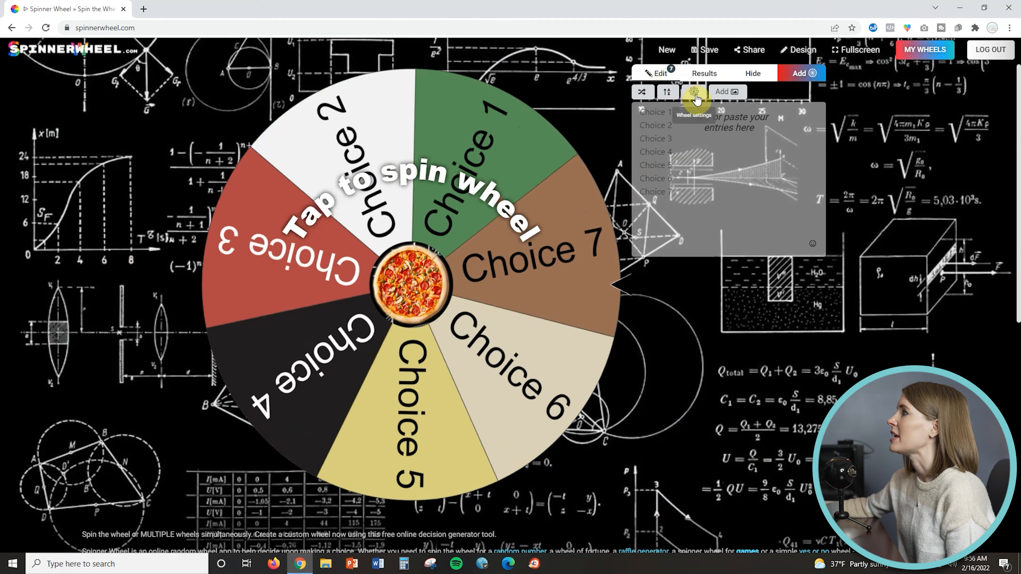
Step: Set the sound played while the wheel spins to Calculation Bot
{"action": "left_click", "coordinate": [694, 93]}
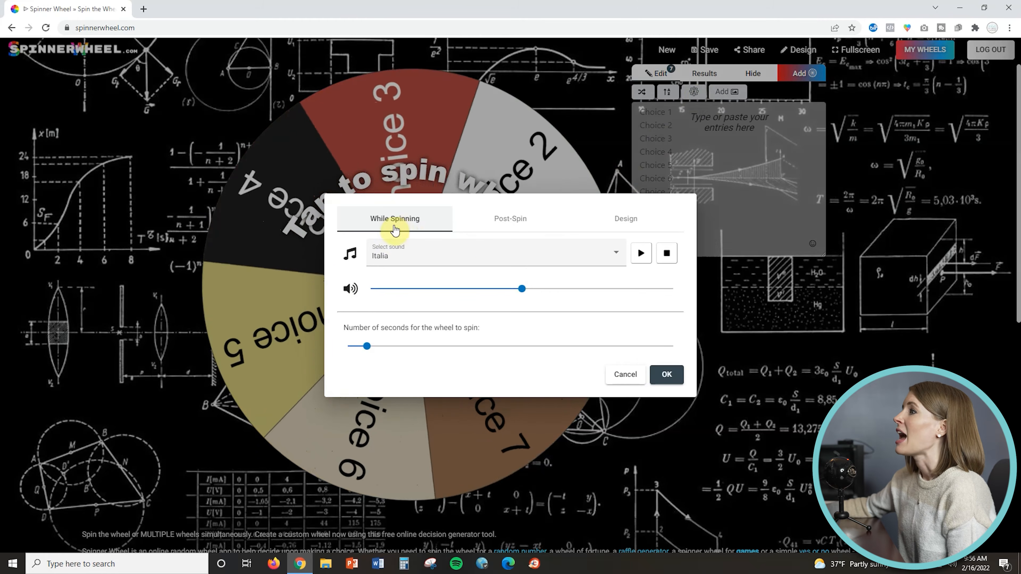
{"action": "left_click", "coordinate": [619, 259]}
{"action": "scroll", "coordinate": [540, 283], "scroll_direction": "up", "scroll_amount": 3}
{"action": "scroll", "coordinate": [542, 284], "scroll_direction": "up", "scroll_amount": 8}
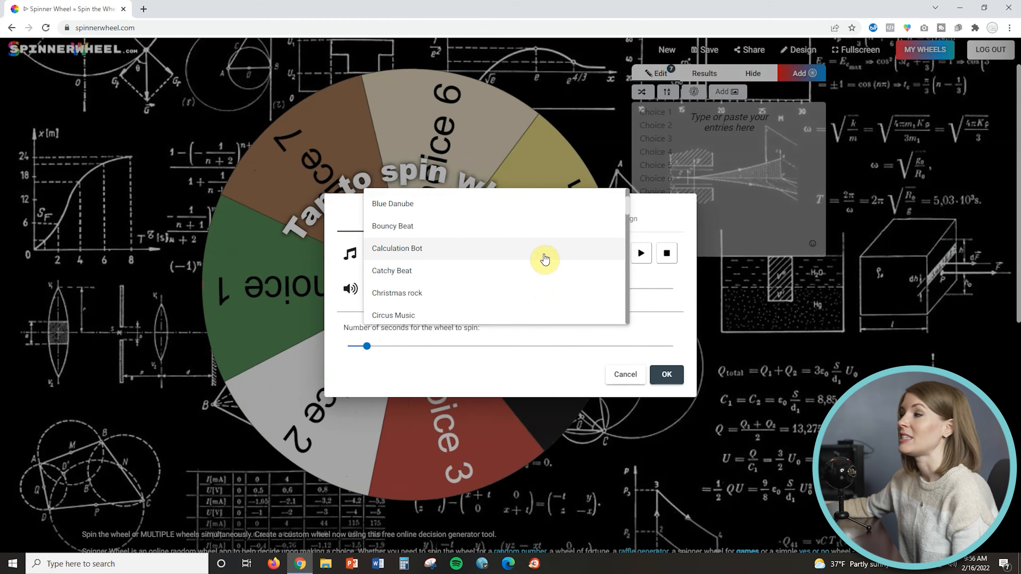
{"action": "left_click", "coordinate": [545, 260]}
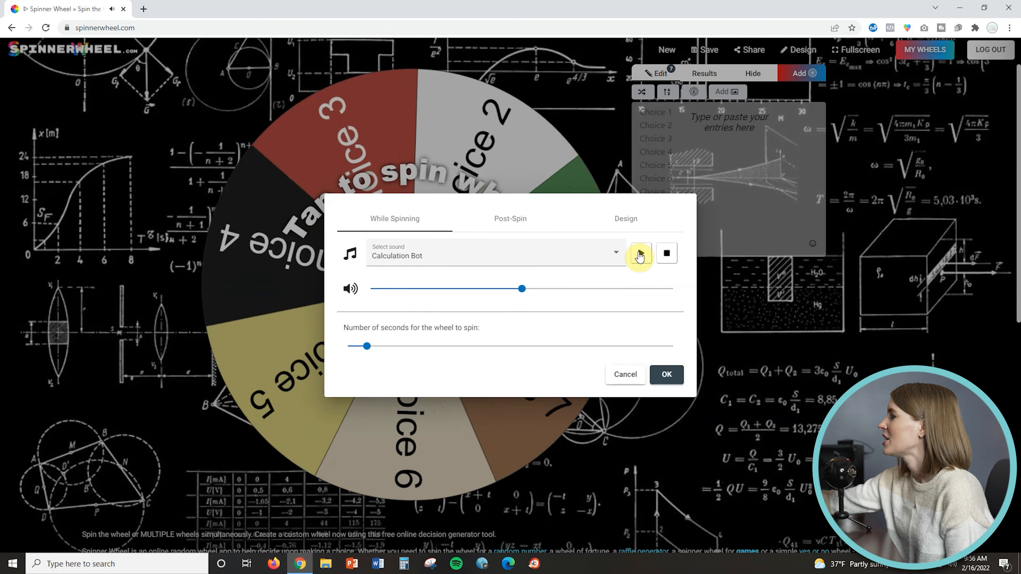
Step: Change the spinning sound to Blue Danube and preview it
{"action": "left_click", "coordinate": [621, 255]}
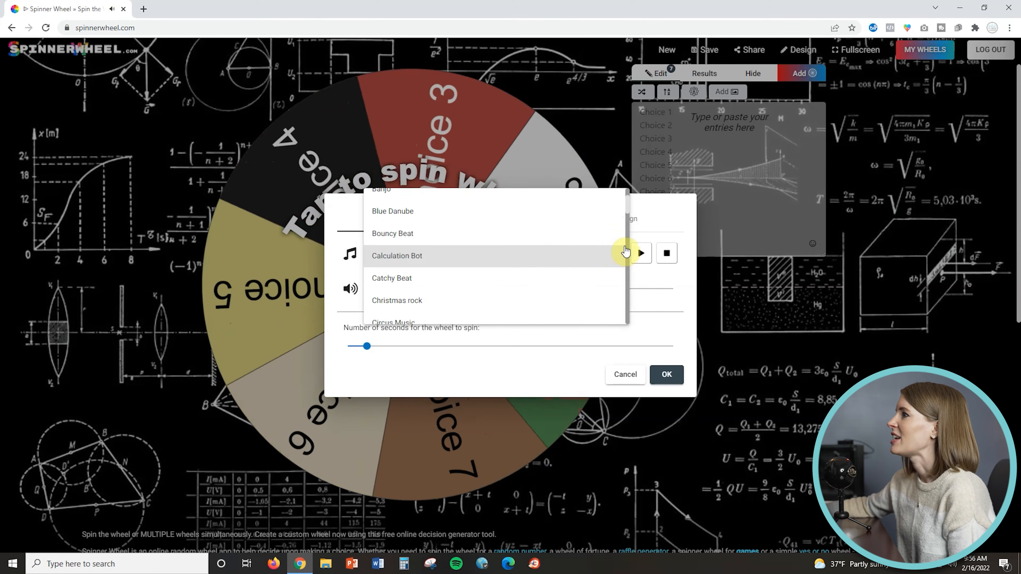
{"action": "left_click", "coordinate": [474, 216]}
{"action": "left_click", "coordinate": [641, 254]}
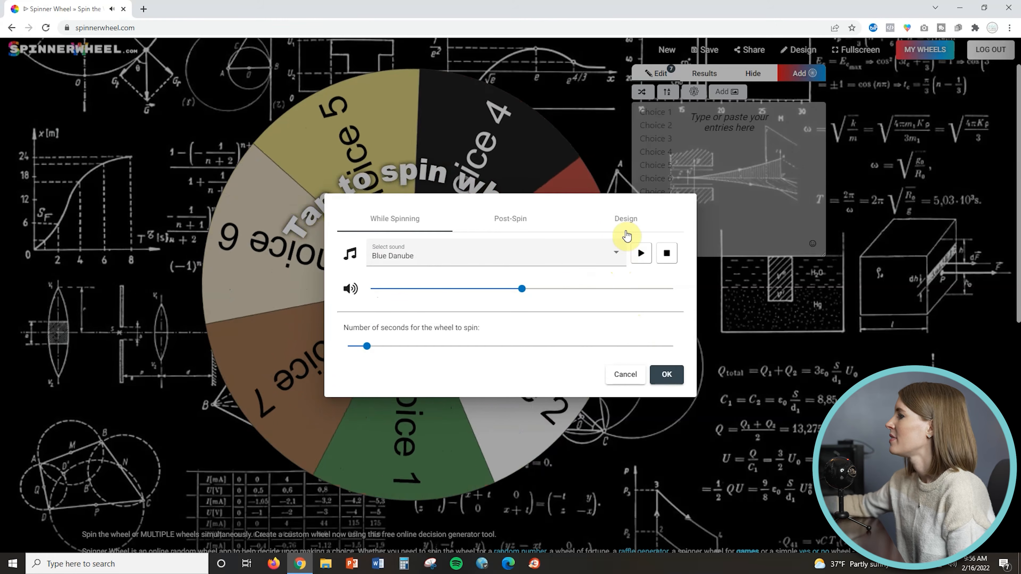
Step: Change the sound played while the wheel spins to Drum roll
{"action": "left_click", "coordinate": [616, 254]}
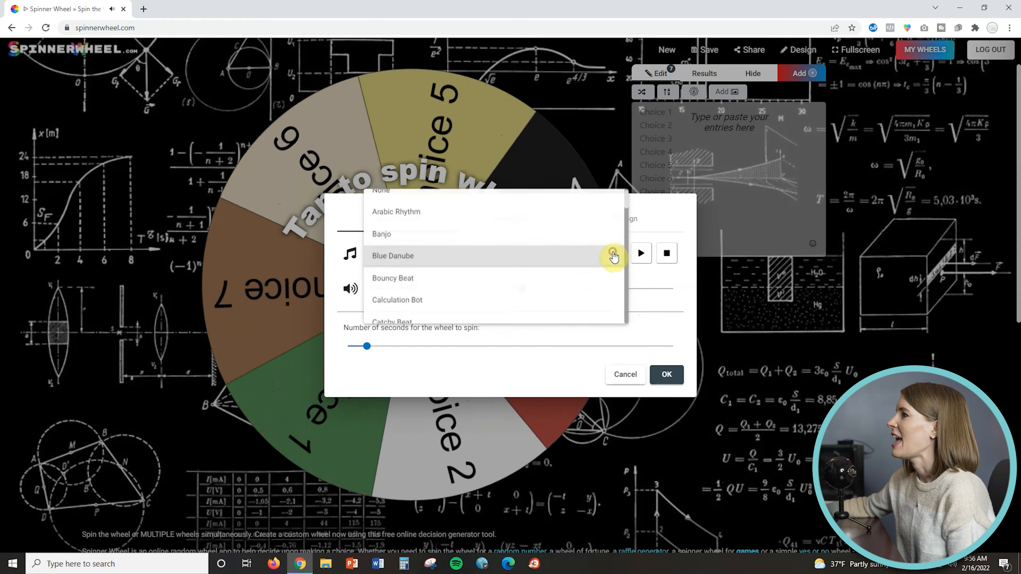
{"action": "scroll", "coordinate": [572, 271], "scroll_direction": "down", "scroll_amount": 1}
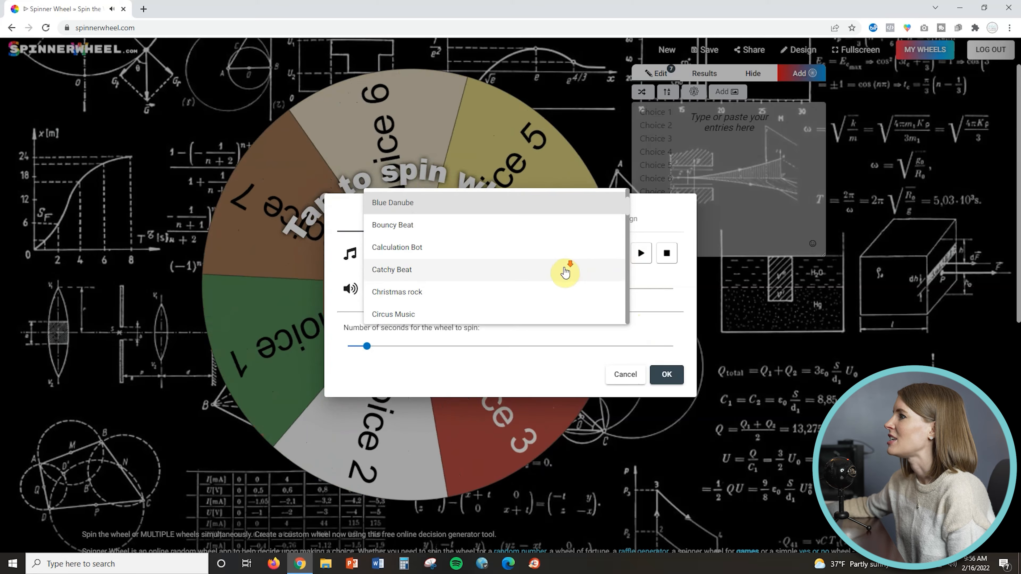
{"action": "scroll", "coordinate": [565, 273], "scroll_direction": "down", "scroll_amount": 3}
{"action": "scroll", "coordinate": [560, 273], "scroll_direction": "down", "scroll_amount": 1}
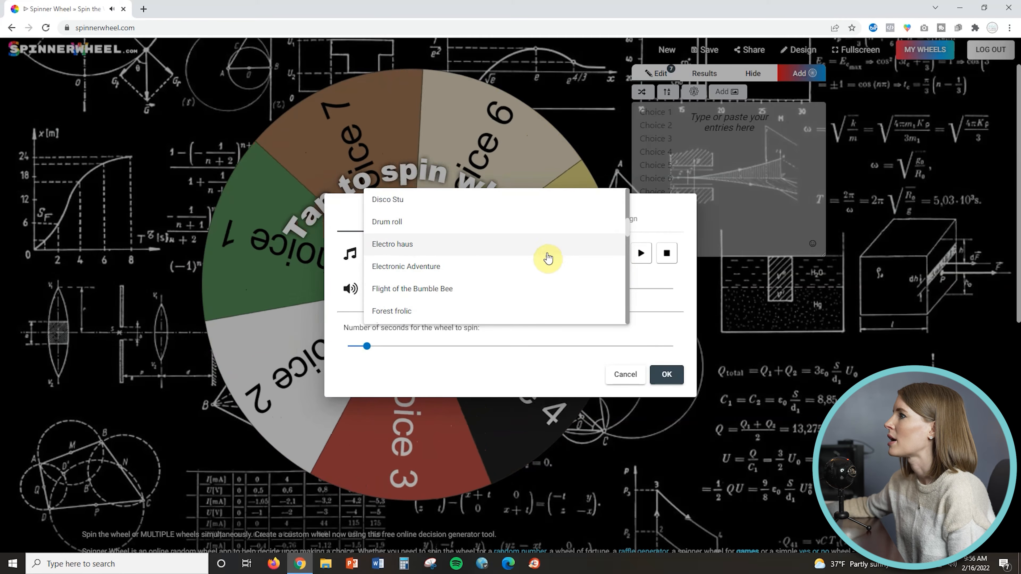
{"action": "left_click", "coordinate": [510, 229]}
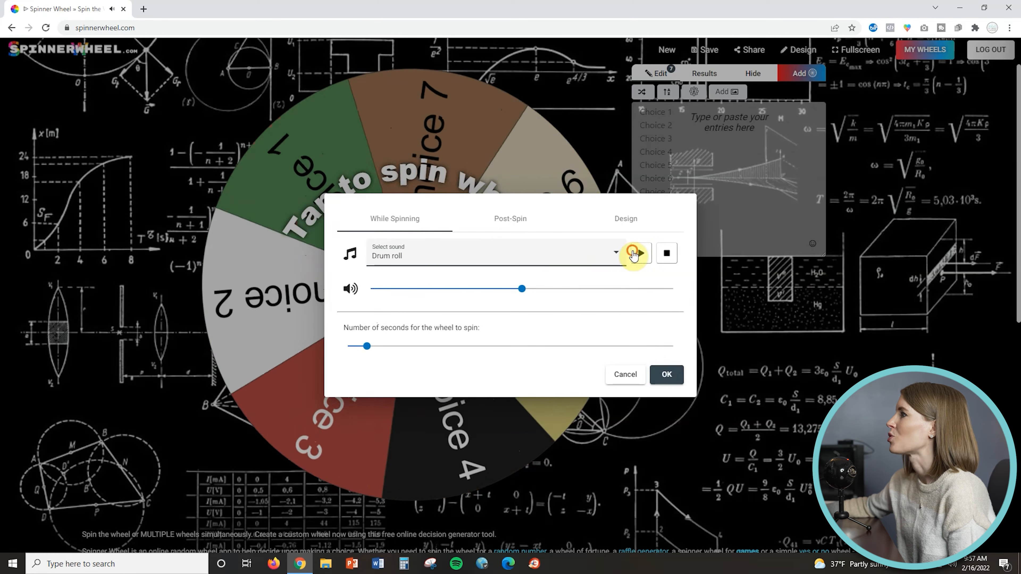
Step: Lower the spinning sound's volume slightly and set the wheel's spin time to 5 seconds
{"action": "mouse_move", "coordinate": [522, 288]}
{"action": "left_mouse_down"}
{"action": "mouse_move", "coordinate": [654, 286]}
{"action": "mouse_move", "coordinate": [516, 288]}
{"action": "left_mouse_up"}
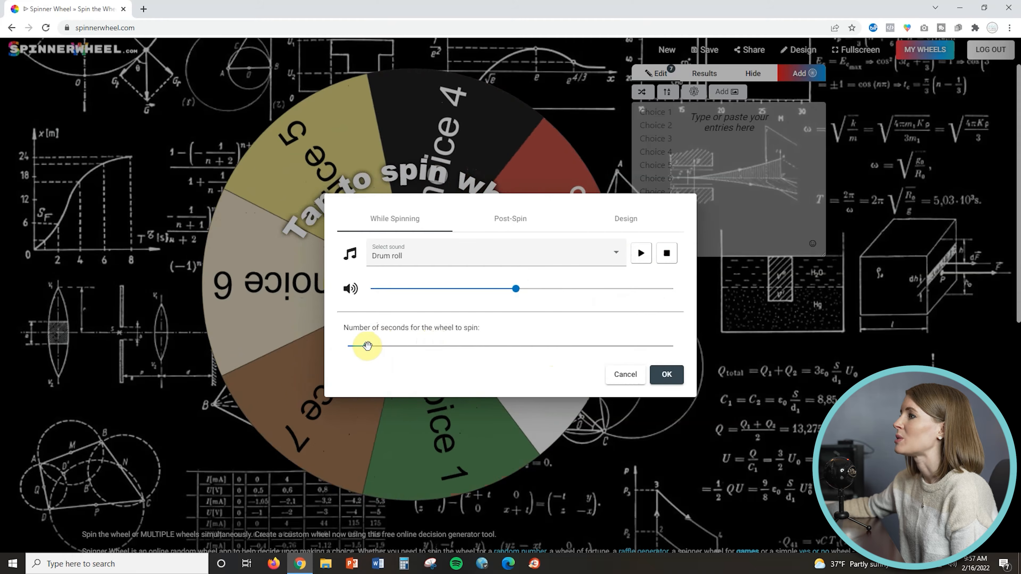
{"action": "mouse_move", "coordinate": [367, 346]}
{"action": "left_mouse_down"}
{"action": "mouse_move", "coordinate": [407, 350]}
{"action": "mouse_move", "coordinate": [372, 338]}
{"action": "mouse_move", "coordinate": [359, 346]}
{"action": "left_mouse_up"}
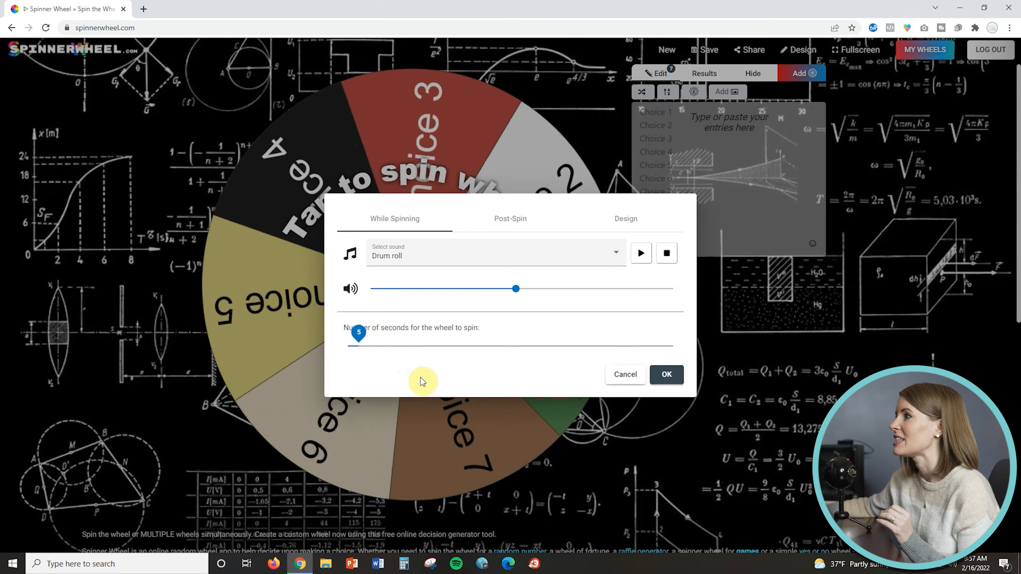
Step: Select Approving Hmmm! as the sound played after the spin and preview it
{"action": "left_click", "coordinate": [522, 220]}
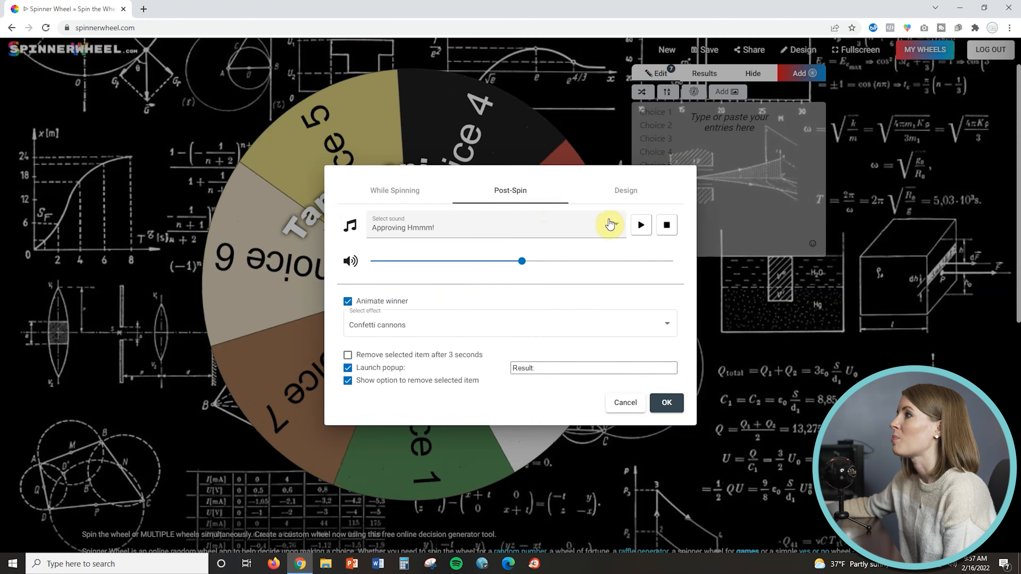
{"action": "left_click", "coordinate": [617, 226]}
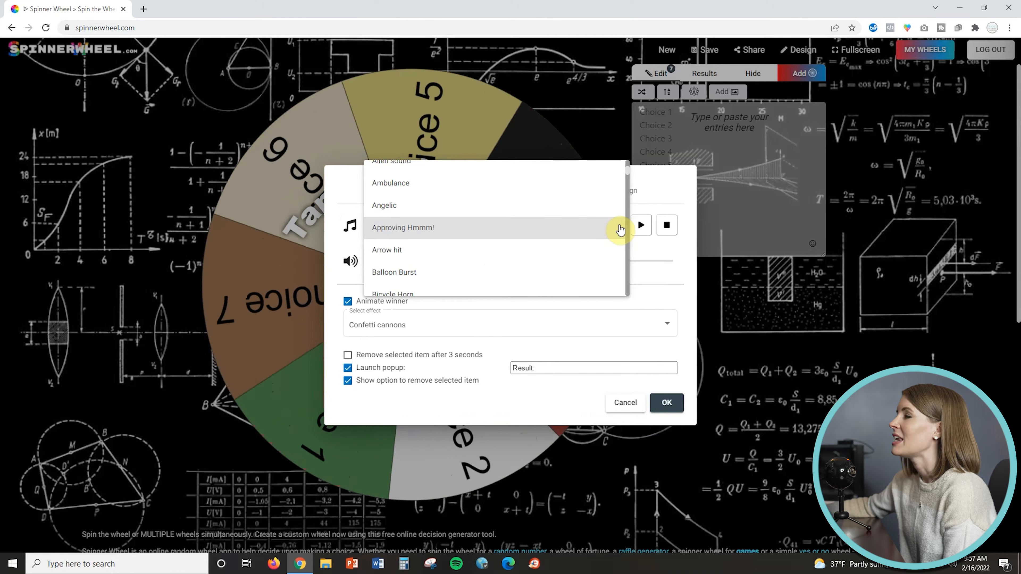
{"action": "left_click", "coordinate": [605, 232]}
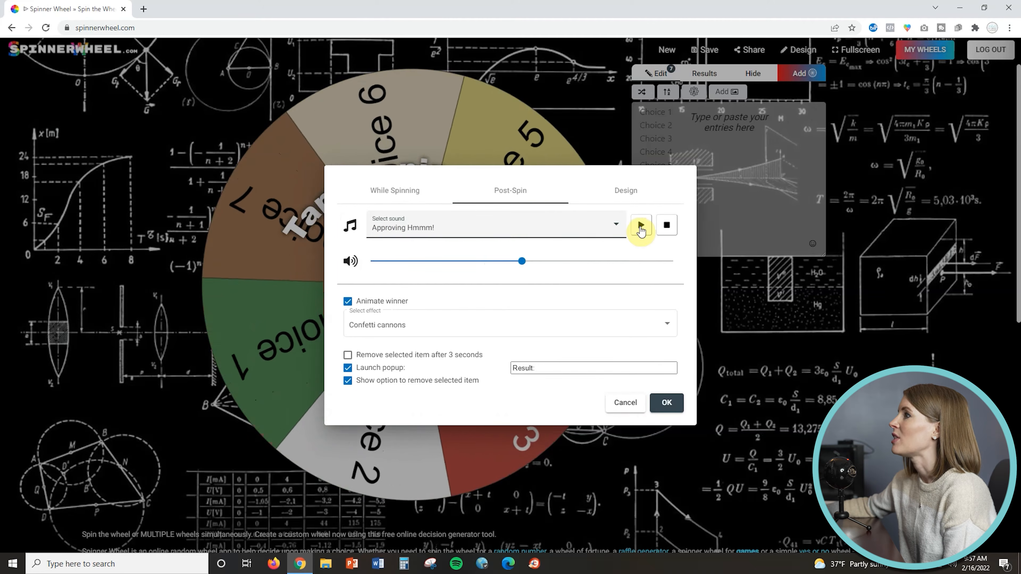
{"action": "left_click", "coordinate": [641, 227]}
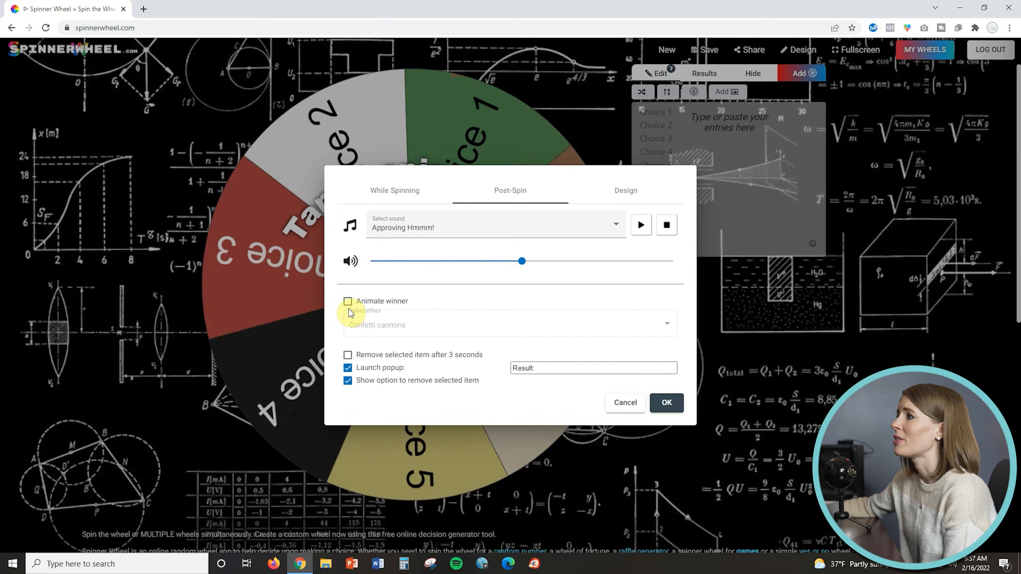
Step: Choose Fireworks as the winner animation effect and turn off winner animation
{"action": "left_click", "coordinate": [475, 329]}
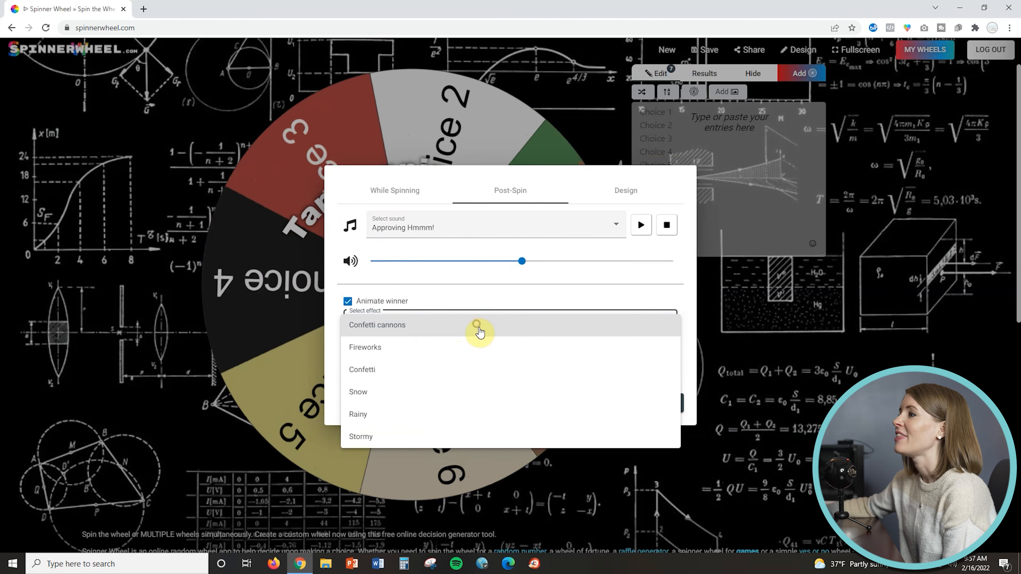
{"action": "left_click", "coordinate": [437, 372]}
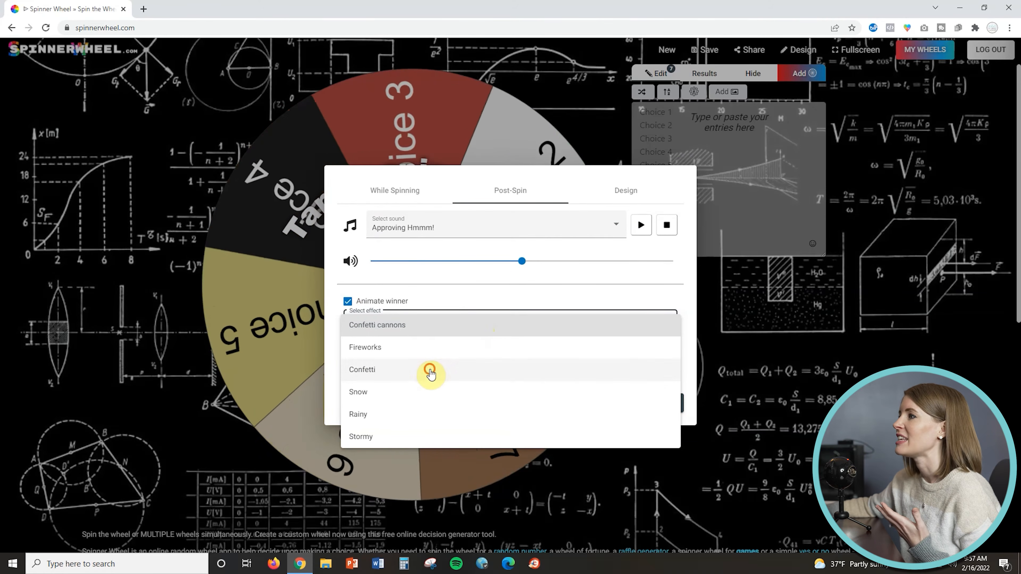
{"action": "left_click", "coordinate": [481, 337]}
{"action": "left_click", "coordinate": [397, 311]}
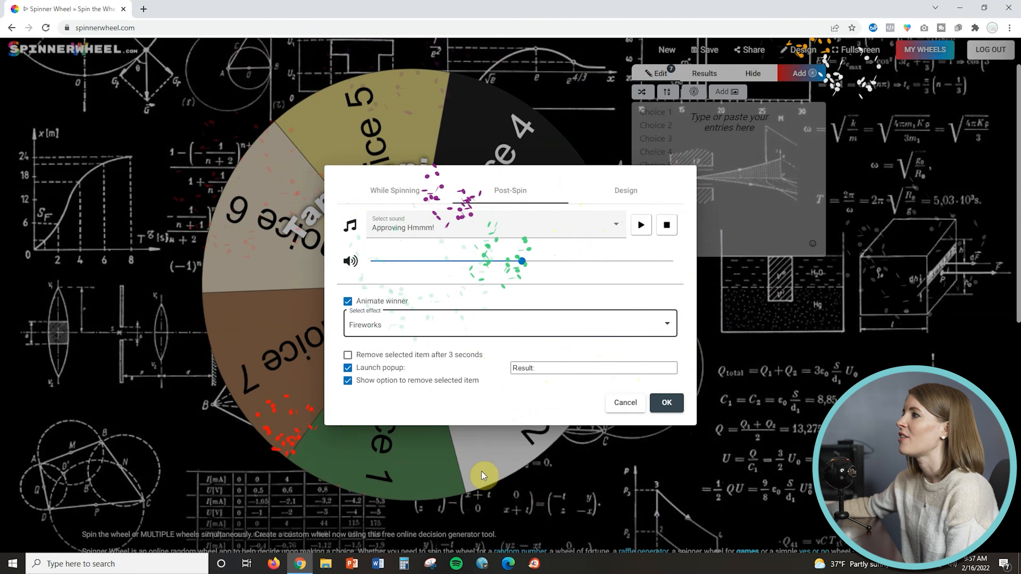
{"action": "left_click", "coordinate": [348, 307]}
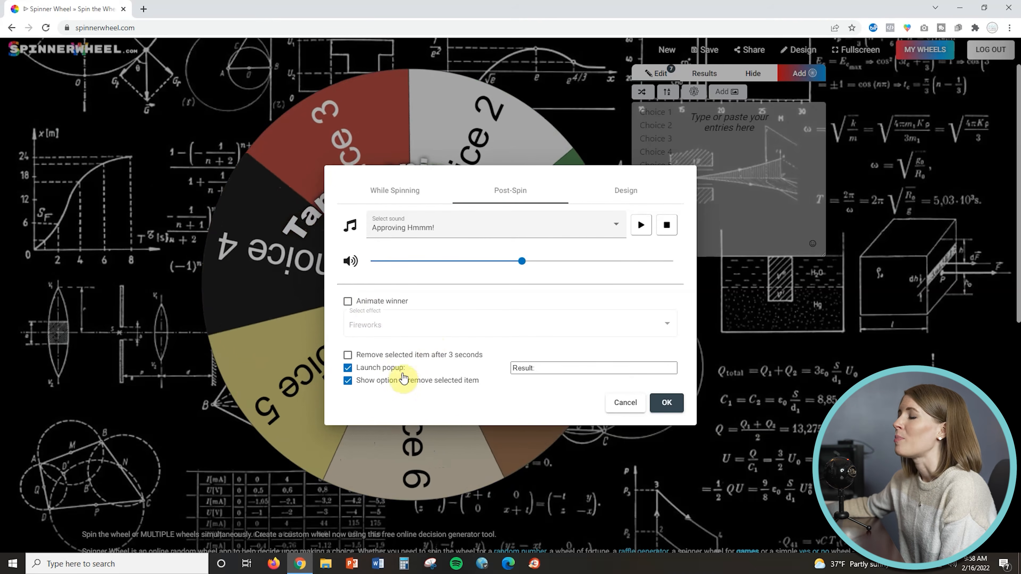
Step: Toggle removal of the selected item after 3 seconds on and back off, and set the result popup text to "Problem:"
{"action": "left_click", "coordinate": [377, 357]}
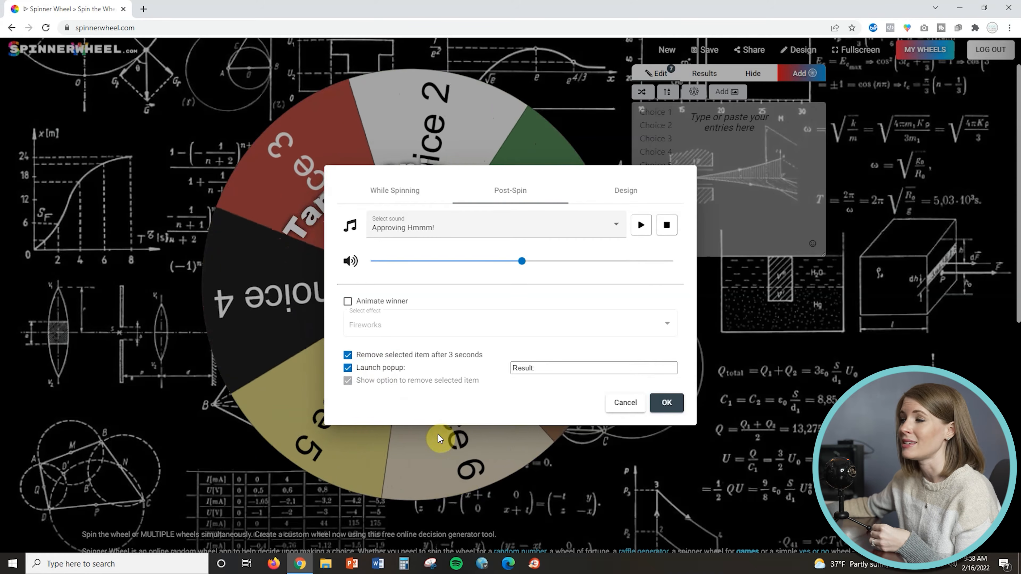
{"action": "left_click", "coordinate": [348, 355]}
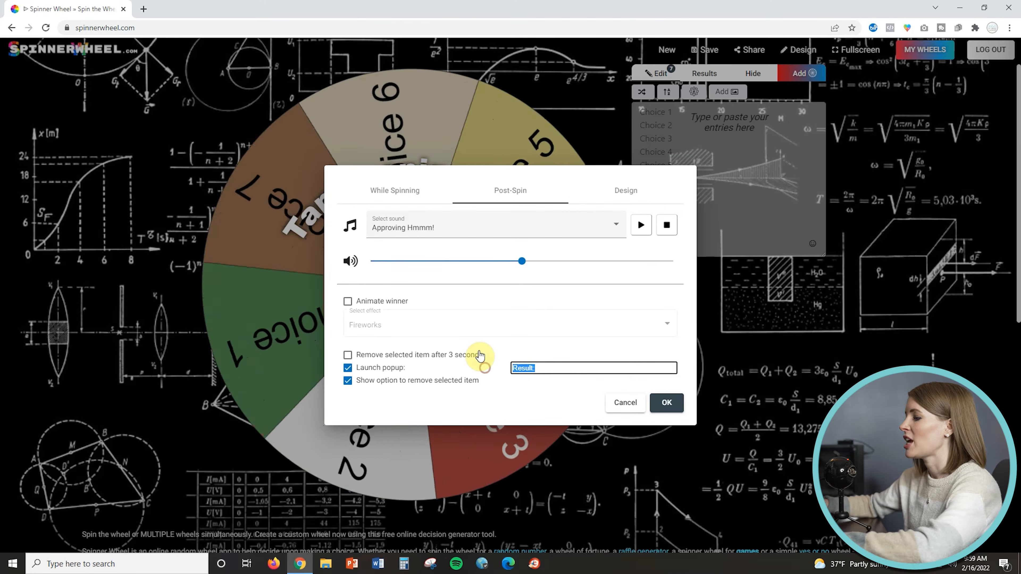
{"action": "type", "text": "Problem"}
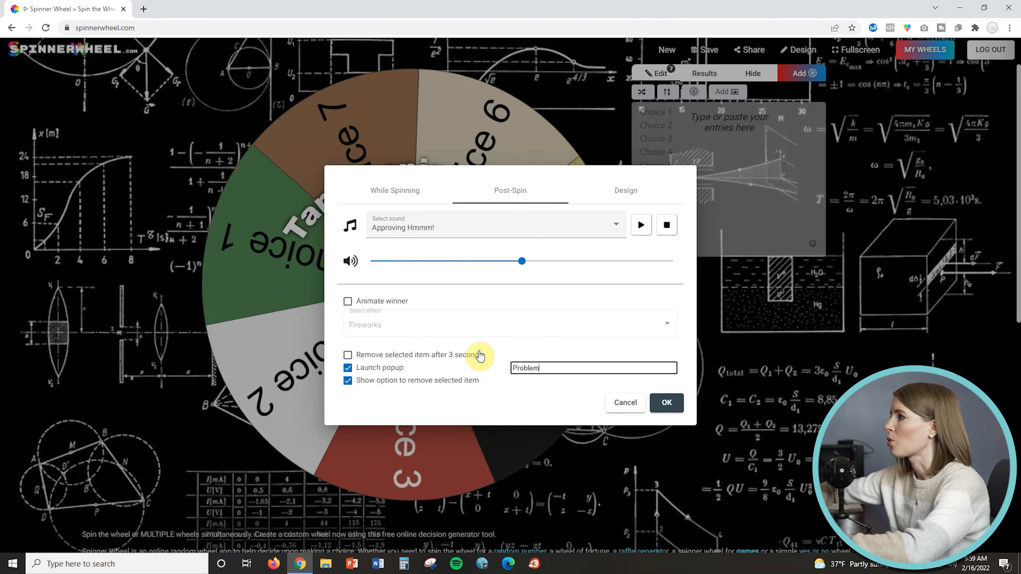
{"action": "type", "text": ":"}
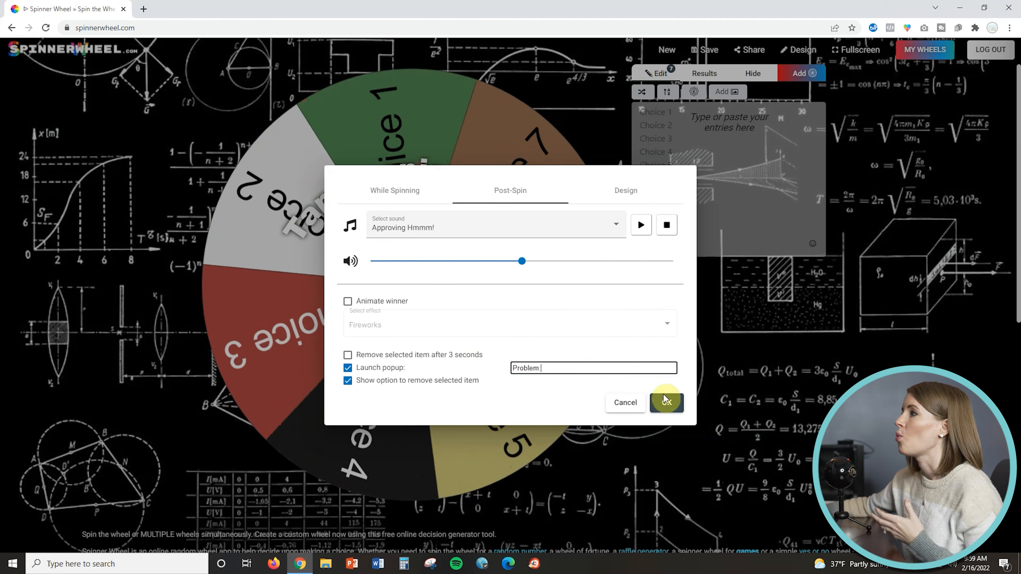
Step: In the wheel palette, change the green to a brighter green and the black to magenta
{"action": "left_click", "coordinate": [619, 195]}
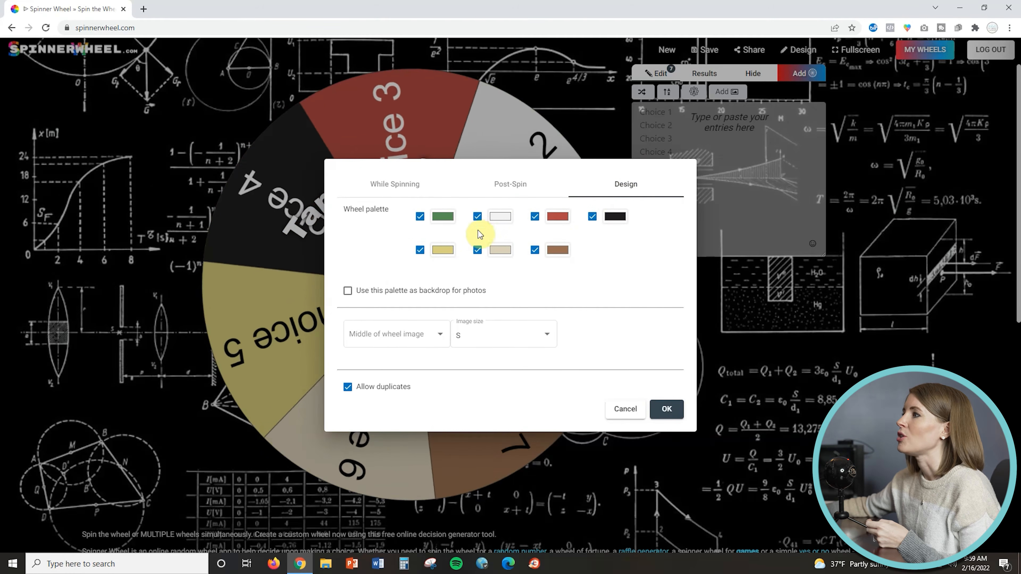
{"action": "left_click", "coordinate": [444, 217]}
{"action": "left_click", "coordinate": [510, 247]}
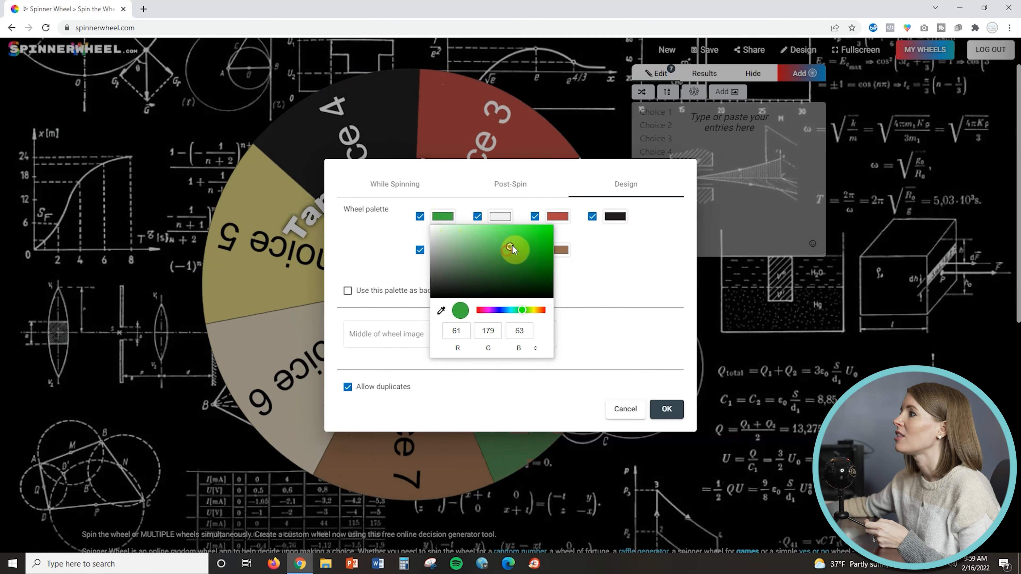
{"action": "left_click", "coordinate": [611, 278]}
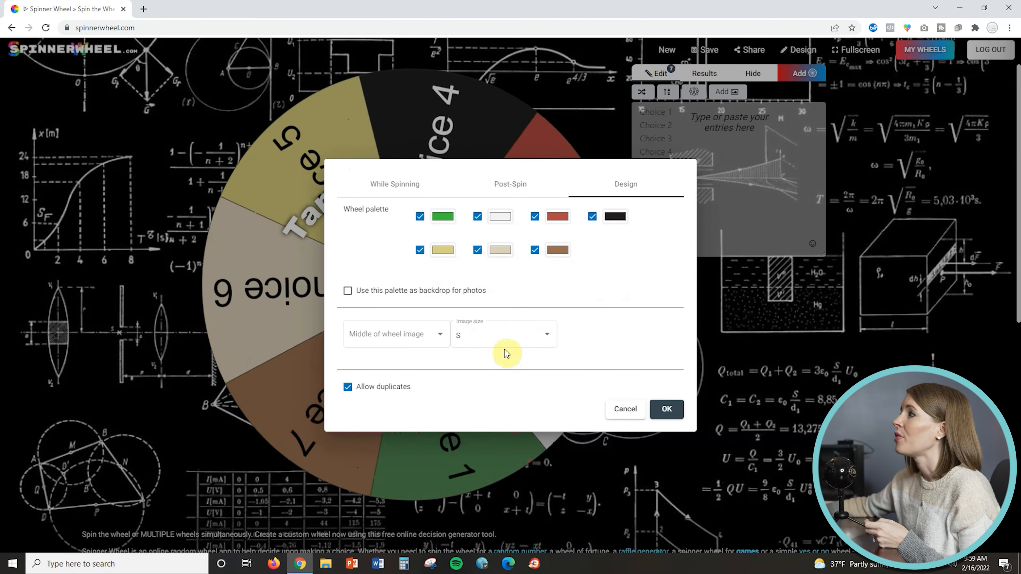
{"action": "left_click", "coordinate": [615, 217]}
{"action": "left_click", "coordinate": [713, 244]}
{"action": "left_click", "coordinate": [598, 284]}
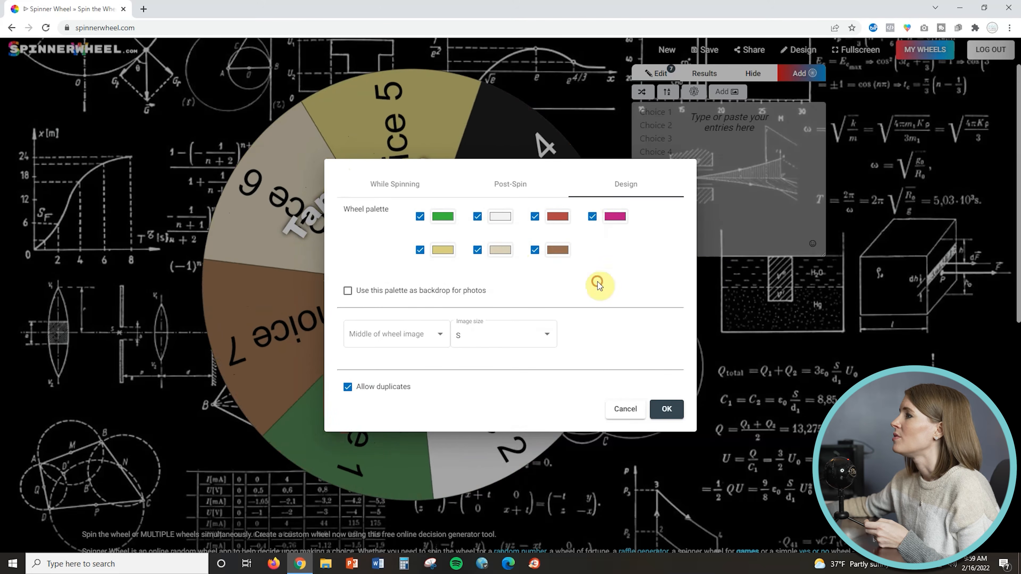
Step: Exclude the brown, beige and white colours from the wheel palette
{"action": "left_click", "coordinate": [535, 250]}
{"action": "left_click", "coordinate": [478, 253]}
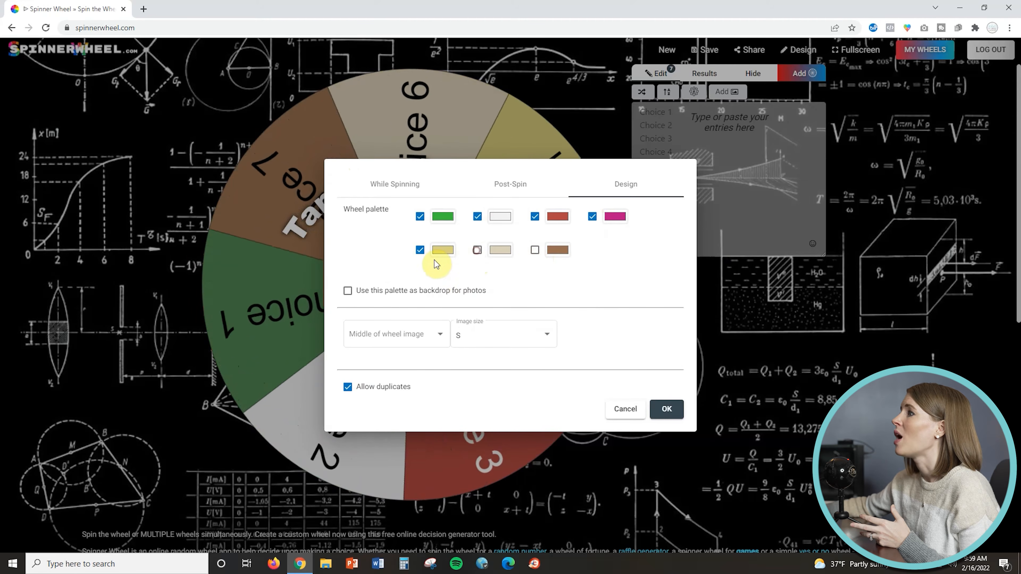
{"action": "left_click", "coordinate": [478, 218]}
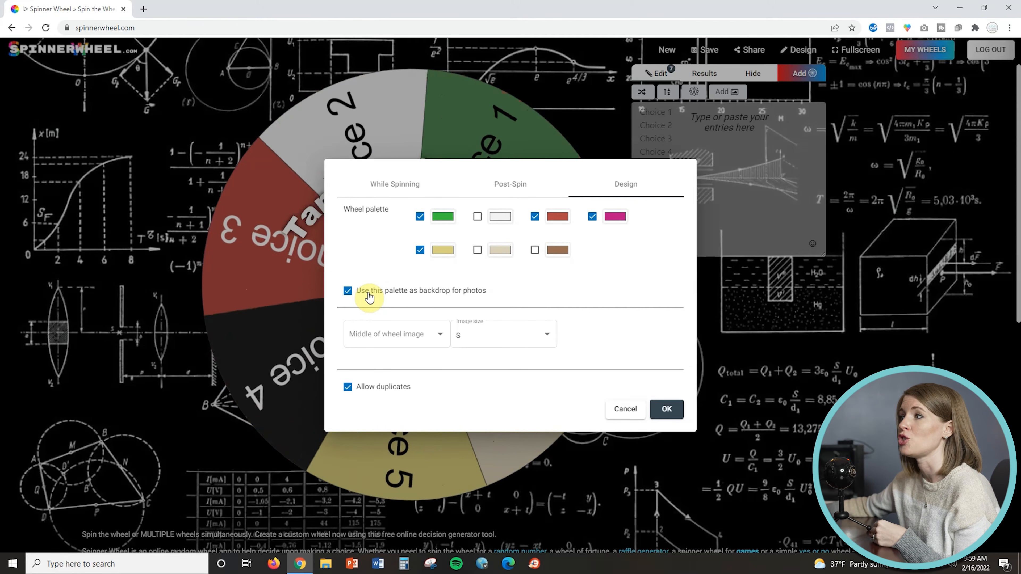
Step: Set the middle of wheel image to Browse Image Library
{"action": "left_click", "coordinate": [442, 343]}
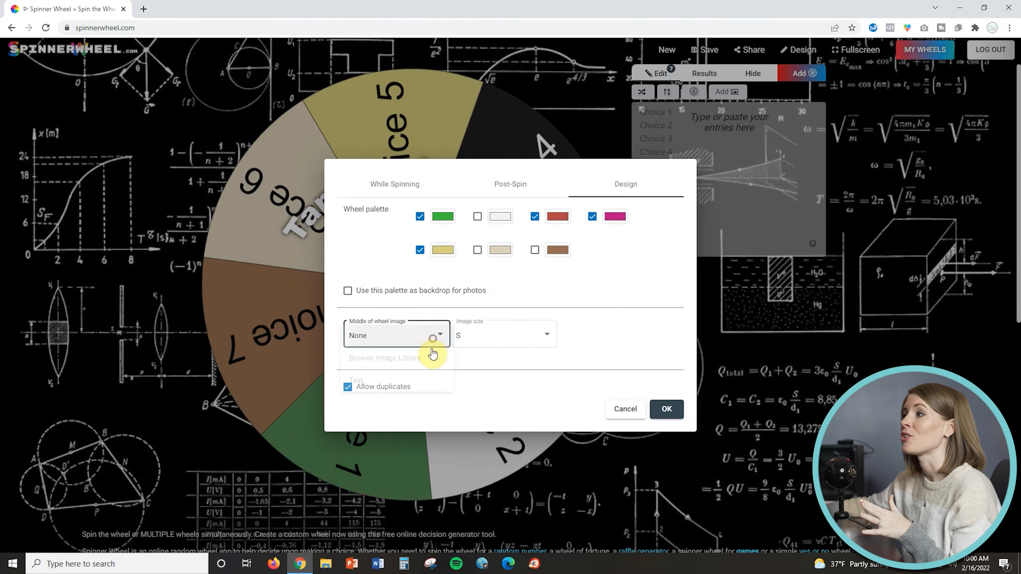
{"action": "left_click", "coordinate": [436, 340]}
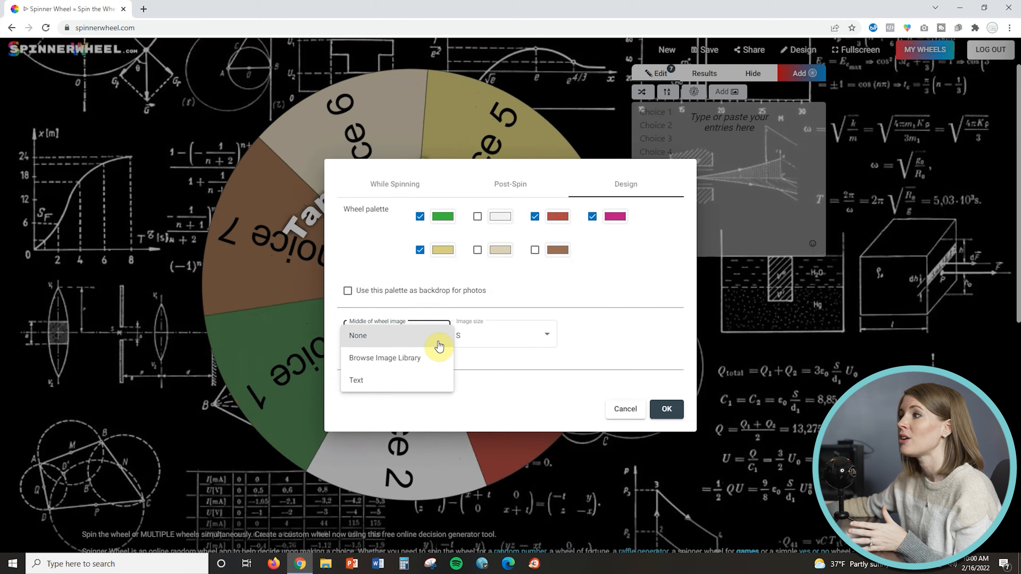
{"action": "left_click", "coordinate": [432, 360]}
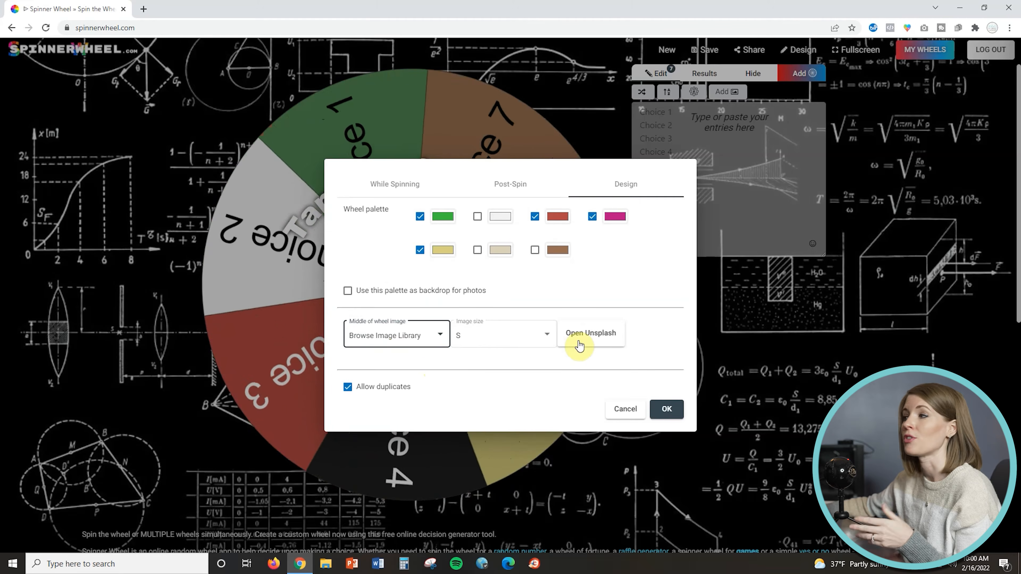
Step: Show the text "Fraction 1" in the middle of the wheel and apply the wheel's design settings
{"action": "left_click", "coordinate": [429, 343]}
{"action": "left_click", "coordinate": [398, 359]}
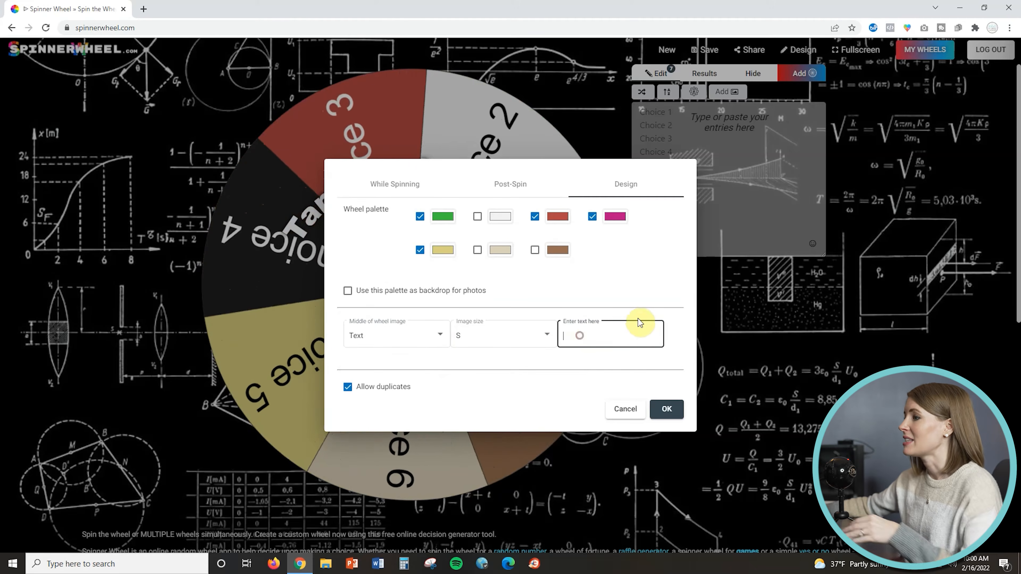
{"action": "type", "text": "Fract"}
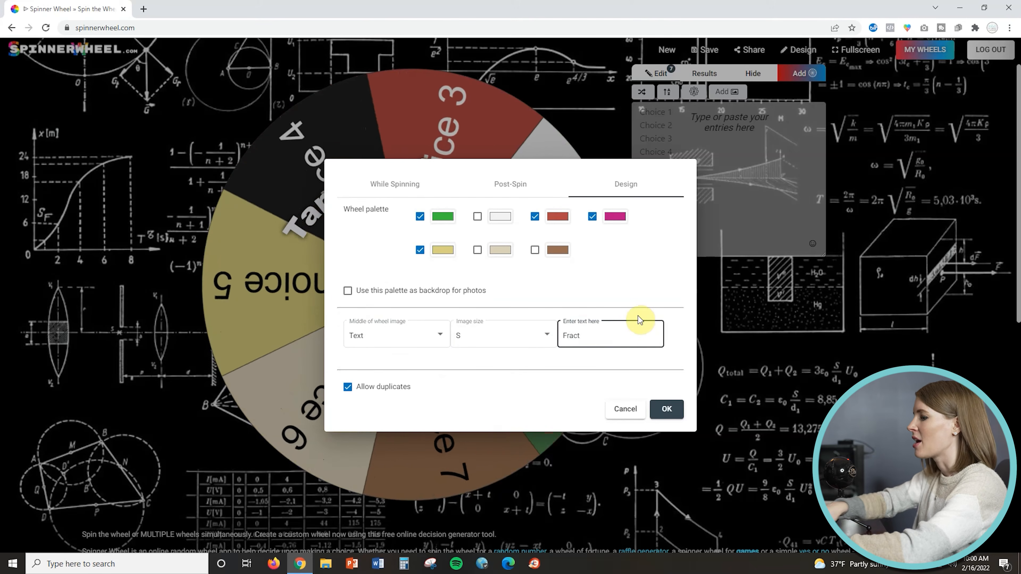
{"action": "type", "text": "ion 1"}
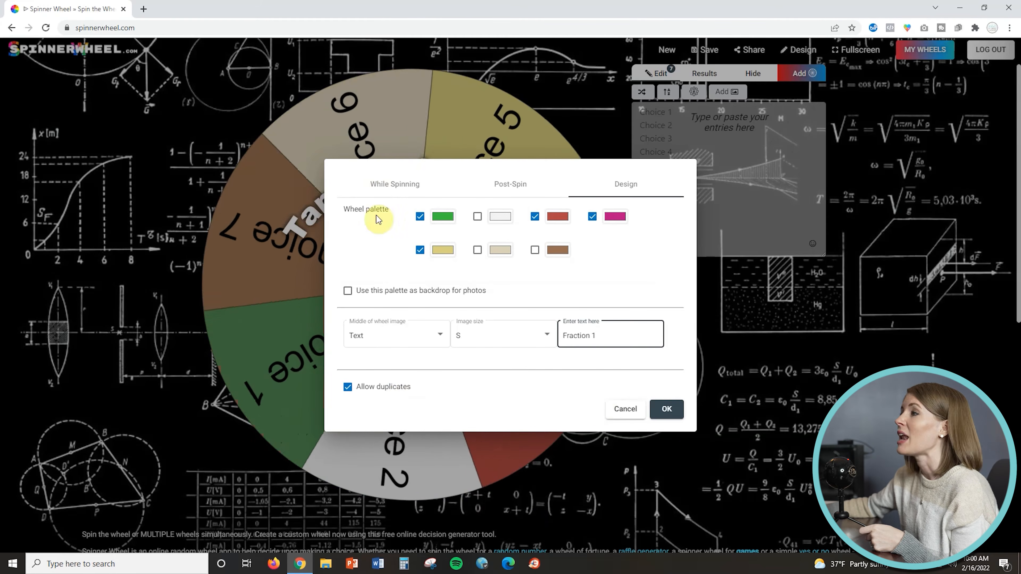
{"action": "left_click", "coordinate": [668, 410]}
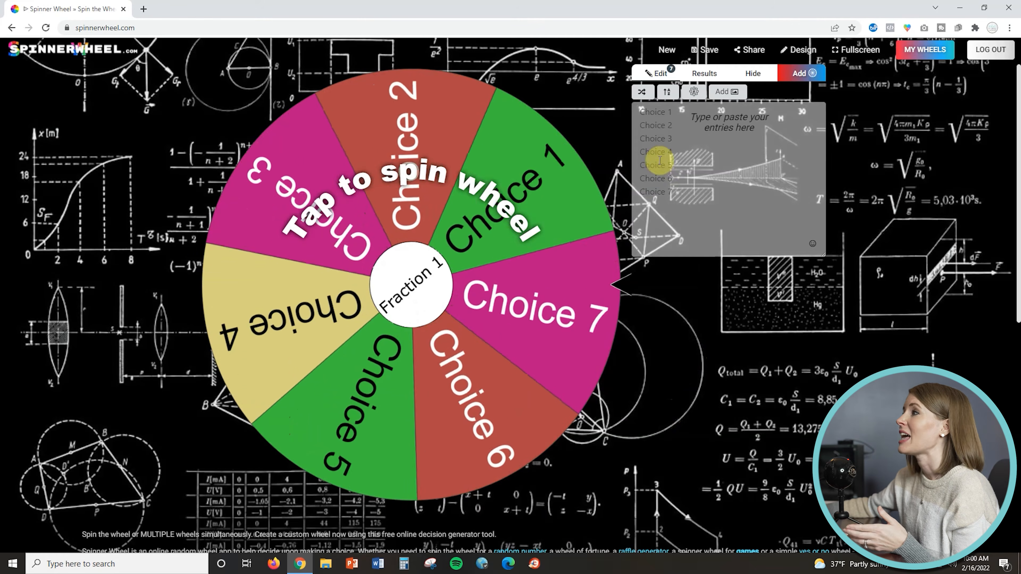
Step: Replace the wheel's default choices with the entries 1/2, 2/3, 1/5, 3/9 and 4/5
{"action": "left_click", "coordinate": [659, 113]}
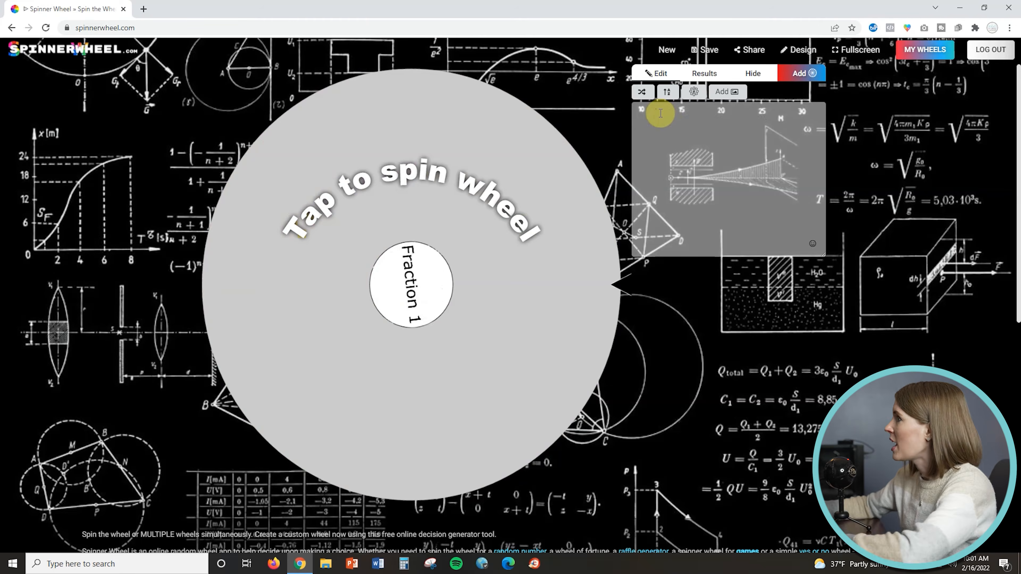
{"action": "type", "text": "1/2"}
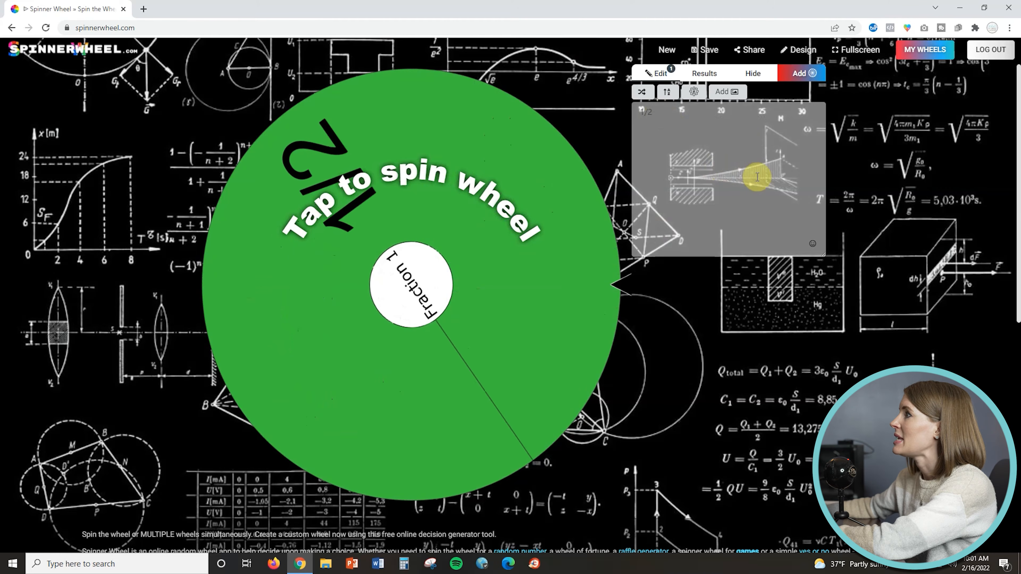
{"action": "key", "text": "Return"}
{"action": "type", "text": "2"}
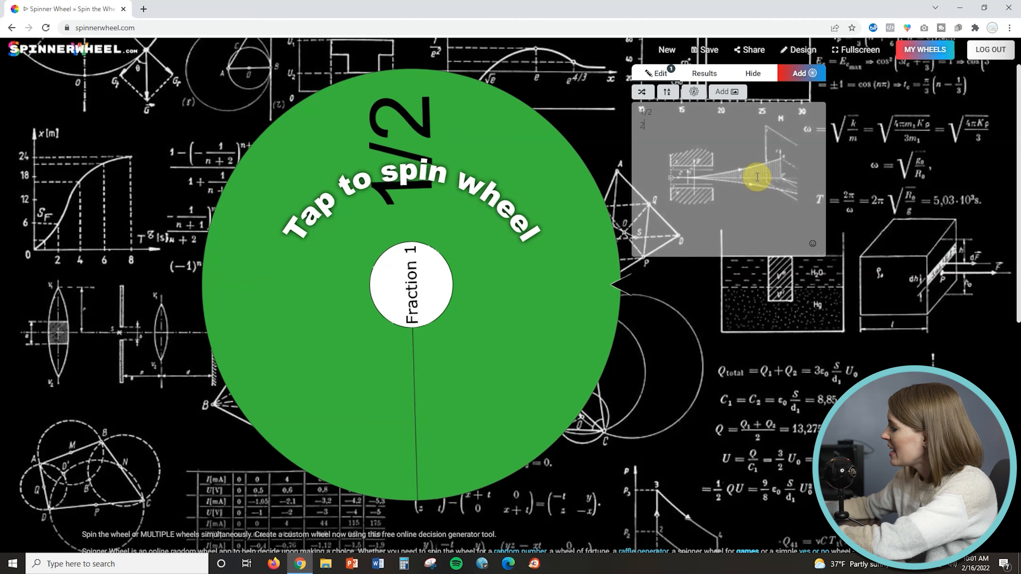
{"action": "type", "text": "/3"}
{"action": "key", "text": "Return"}
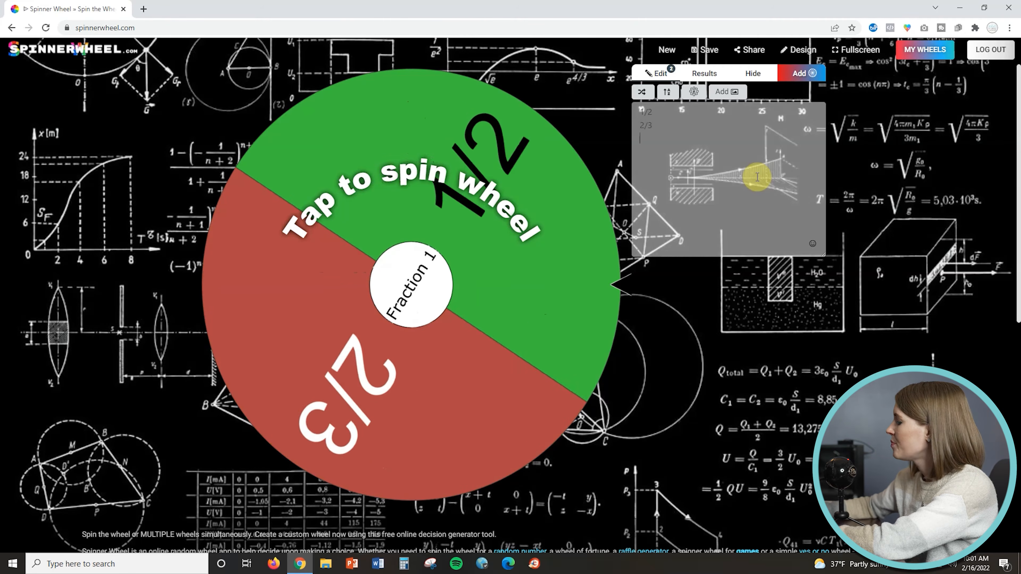
{"action": "type", "text": "1/5"}
{"action": "key", "text": "Return"}
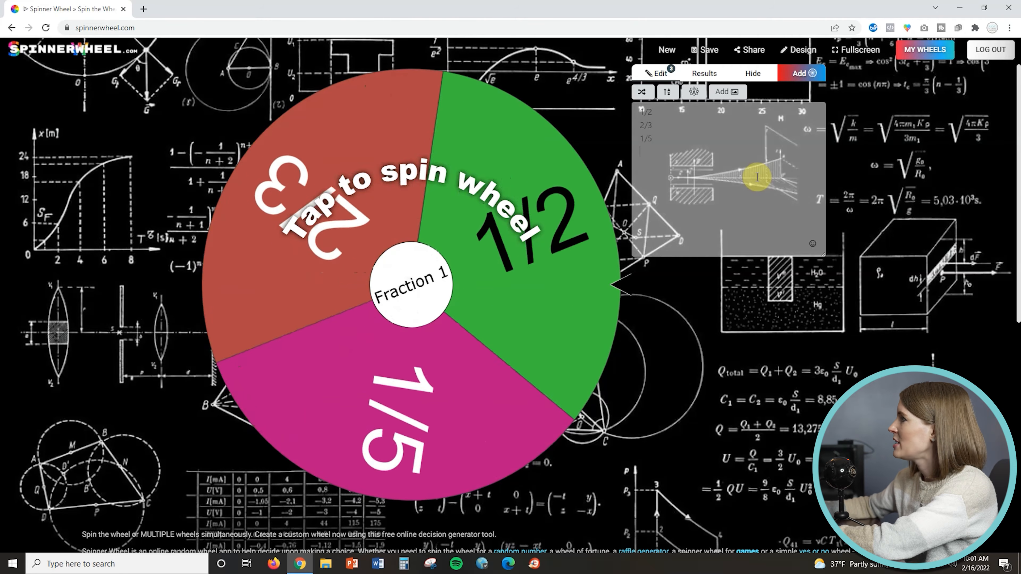
{"action": "type", "text": "3"}
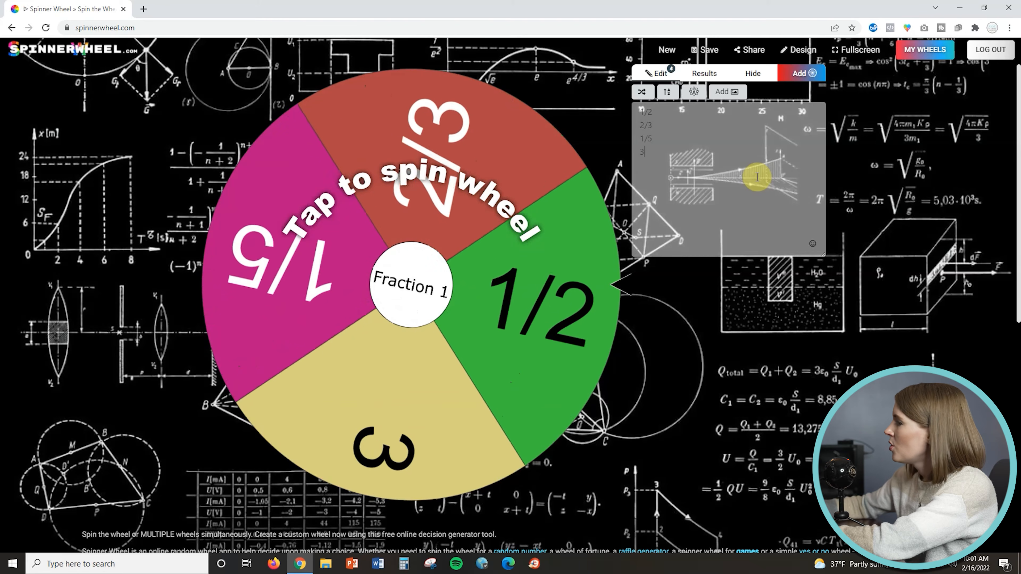
{"action": "type", "text": "/9"}
{"action": "key", "text": "Return"}
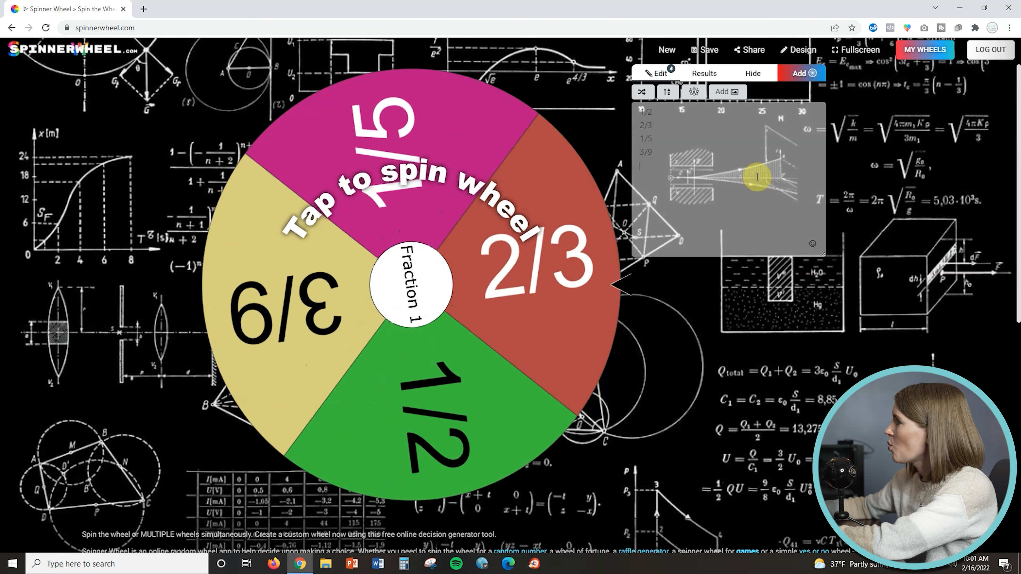
{"action": "type", "text": "4/5"}
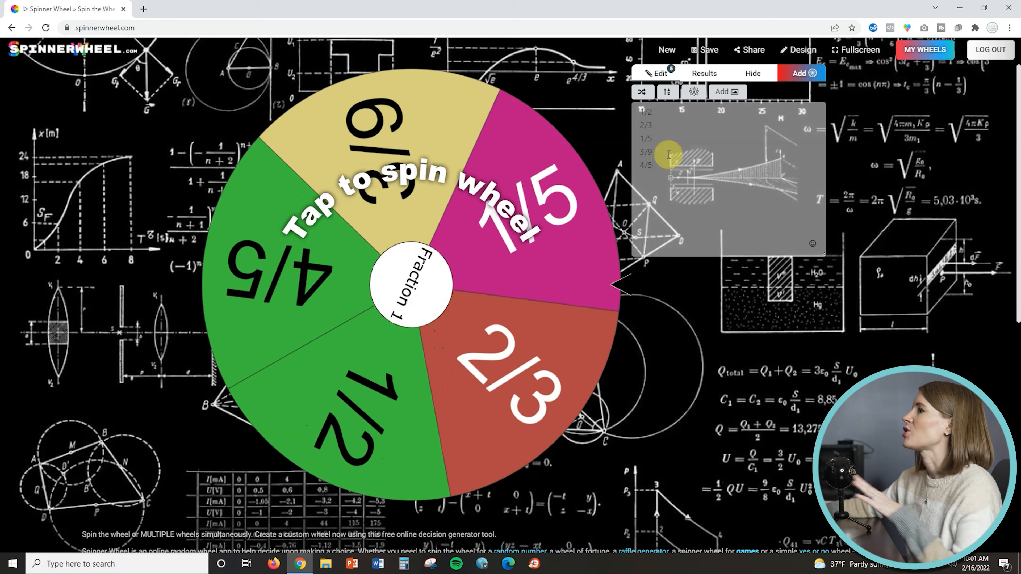
Step: Search the images available for wheel entries for "george washington" and leave without adding one
{"action": "left_click", "coordinate": [474, 265]}
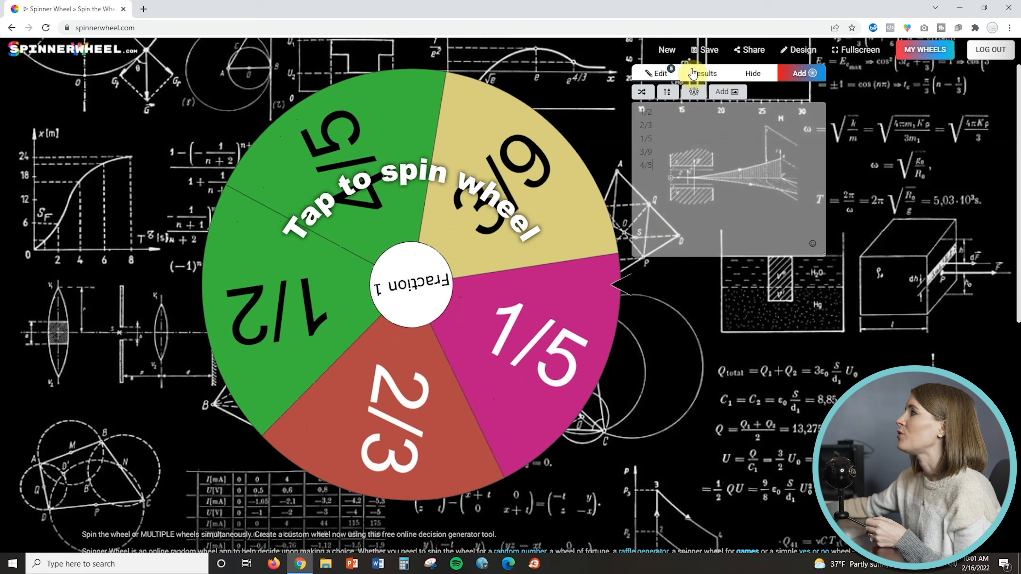
{"action": "left_click", "coordinate": [728, 92]}
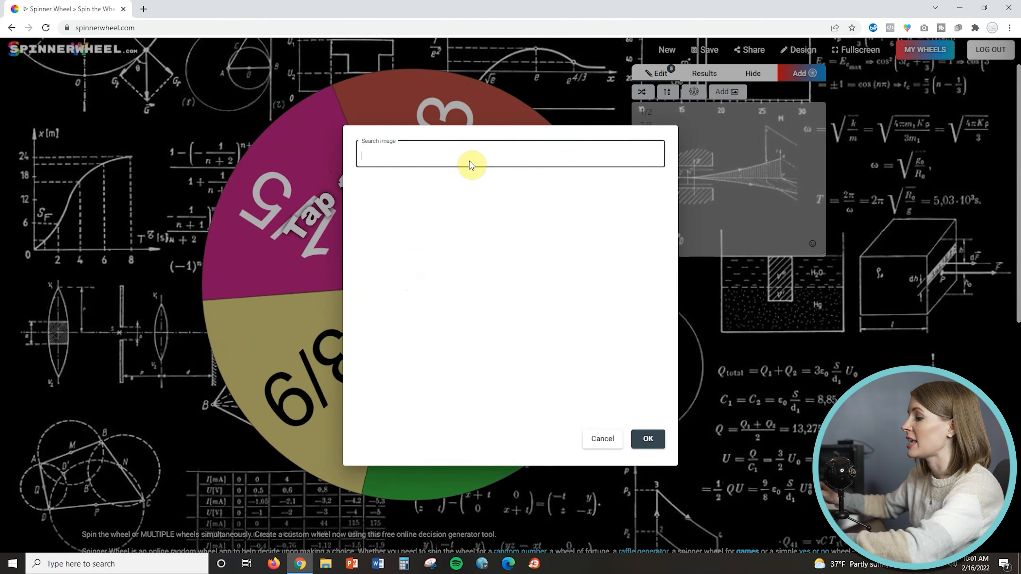
{"action": "type", "text": "ee"}
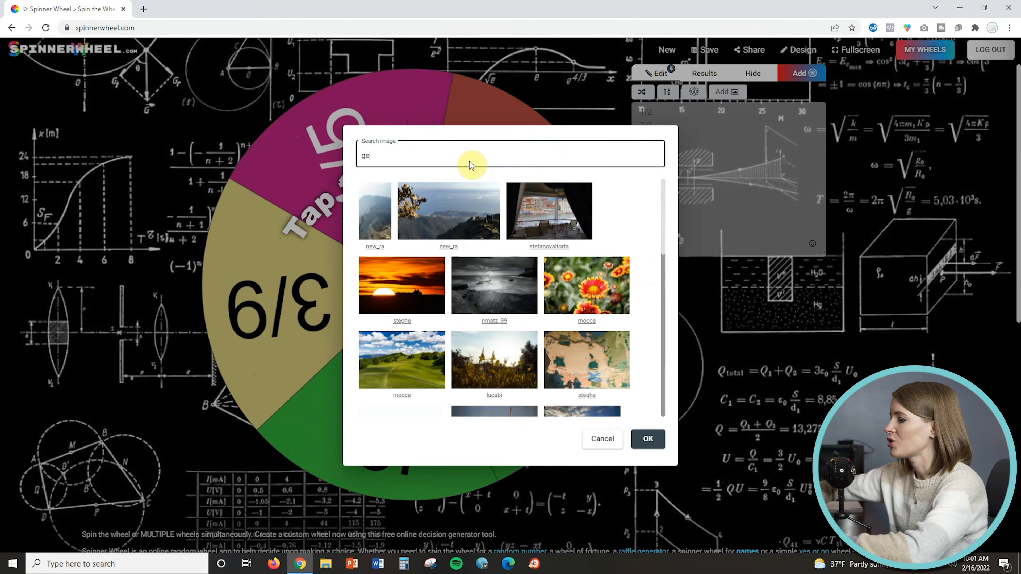
{"action": "type", "text": "orge wash"}
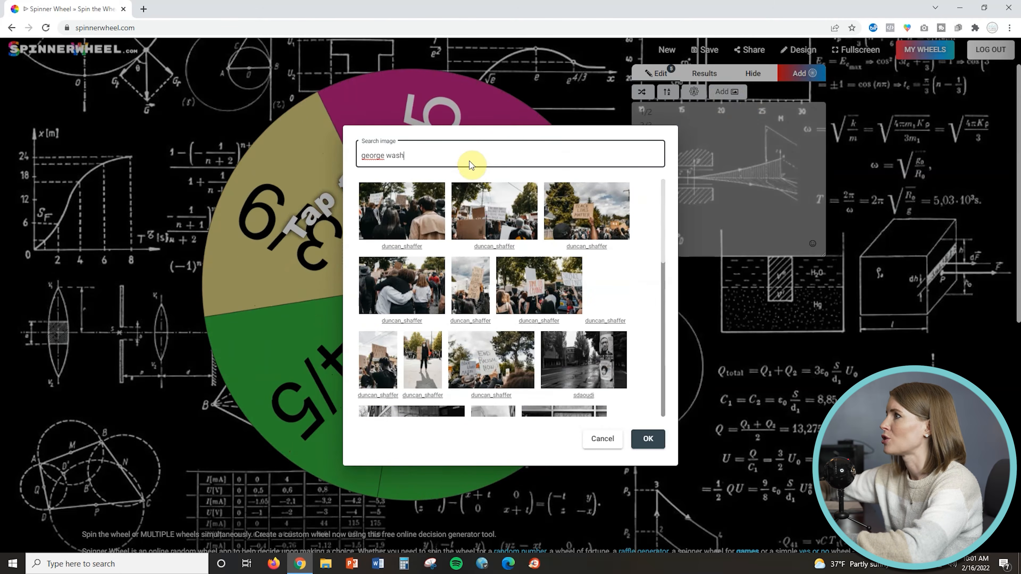
{"action": "type", "text": "ington"}
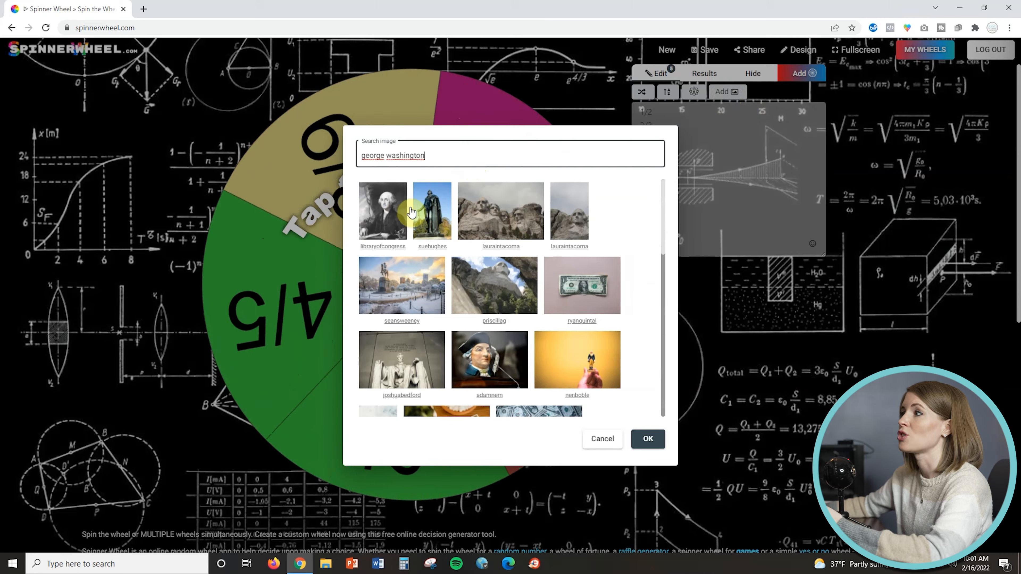
{"action": "left_click", "coordinate": [602, 439]}
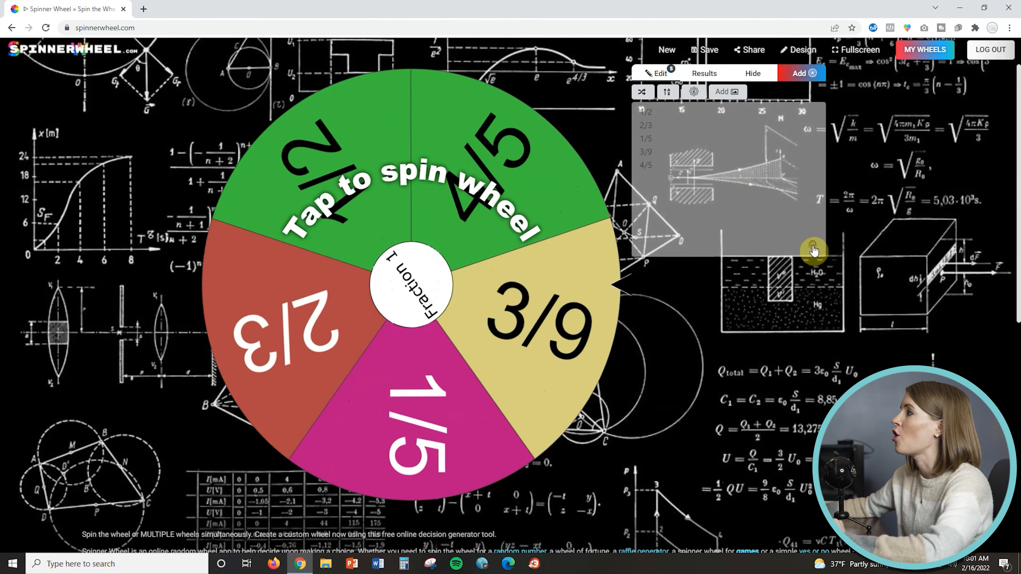
Step: Try placing a smiley emoji in front of the 1/2 entry and remove it
{"action": "left_click", "coordinate": [813, 247]}
{"action": "left_click", "coordinate": [621, 211]}
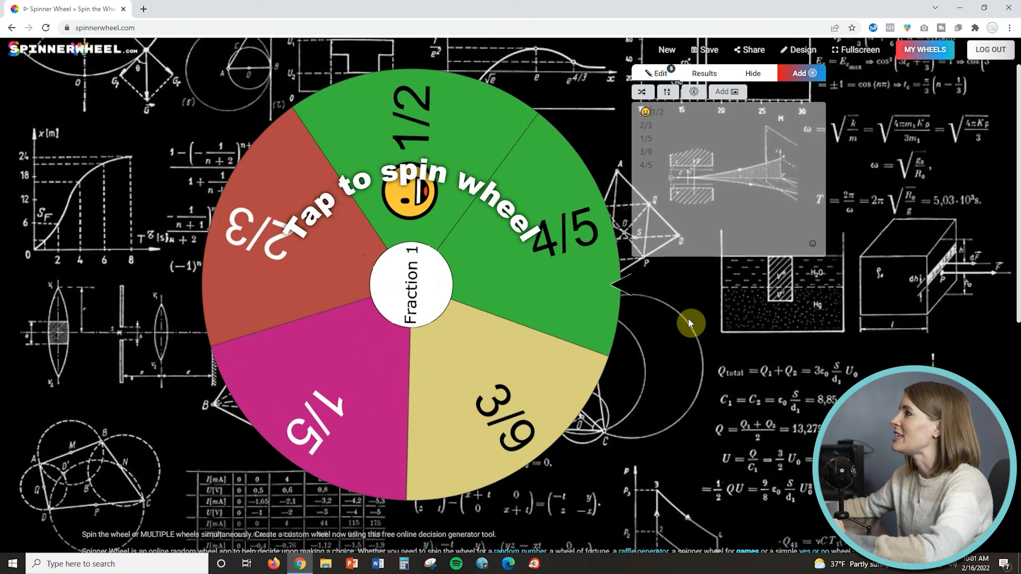
{"action": "left_click", "coordinate": [651, 113]}
{"action": "key", "text": "BackSpace"}
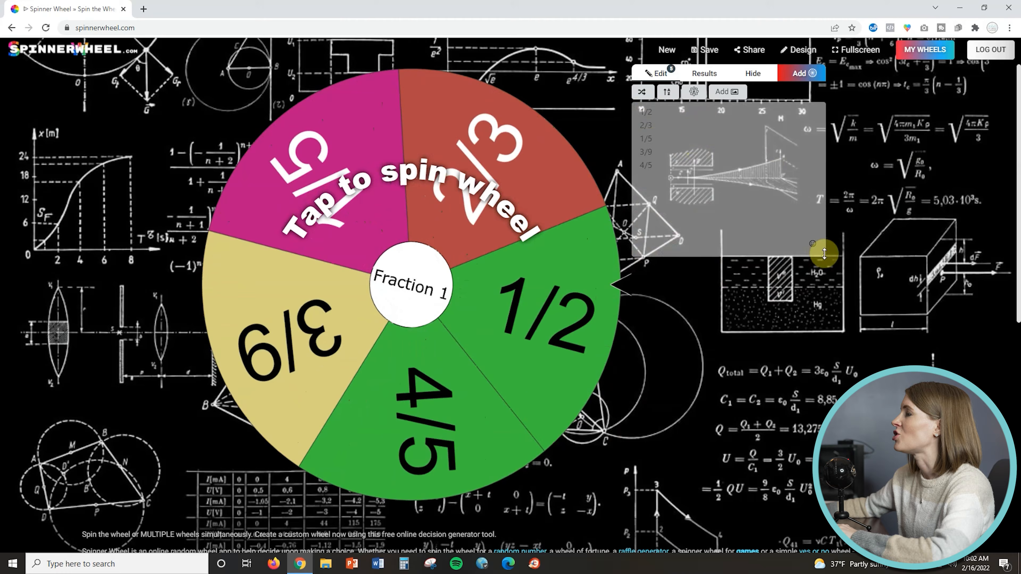
Step: Resize the wheel's entries box to make it slightly shorter
{"action": "left_click_drag", "start_coordinate": [823, 251], "coordinate": [821, 269]}
{"action": "left_click_drag", "start_coordinate": [818, 332], "coordinate": [828, 237]}
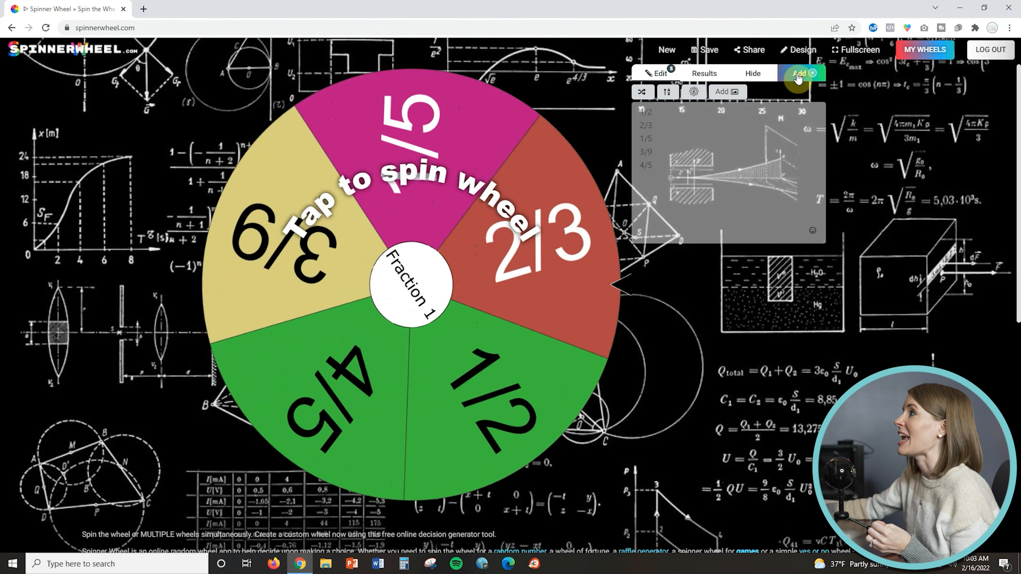
Step: Add a second wheel, keep its spin time at 5 seconds and review its post-spin settings
{"action": "left_click", "coordinate": [799, 74]}
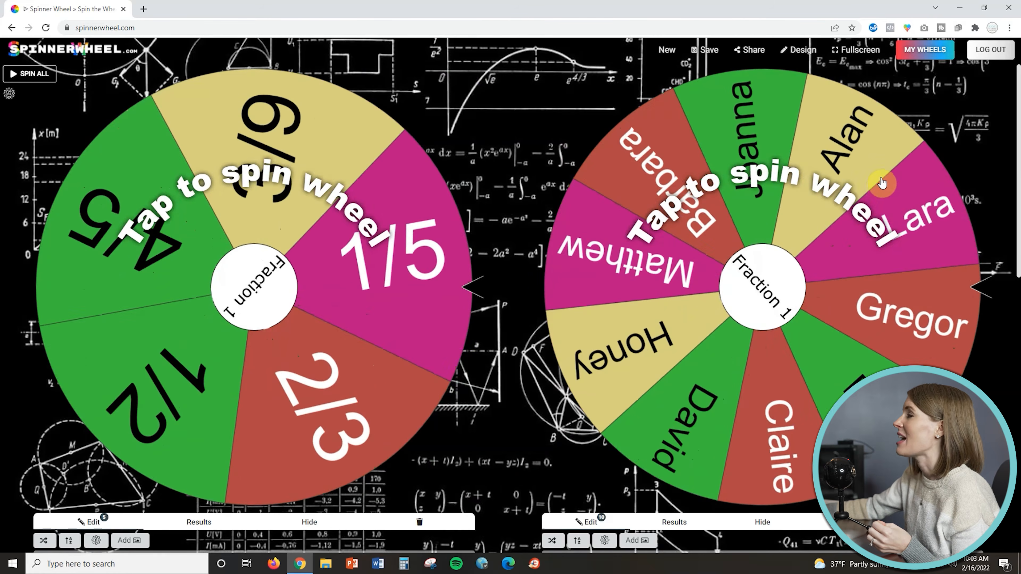
{"action": "scroll", "coordinate": [883, 183], "scroll_direction": "down", "scroll_amount": 5}
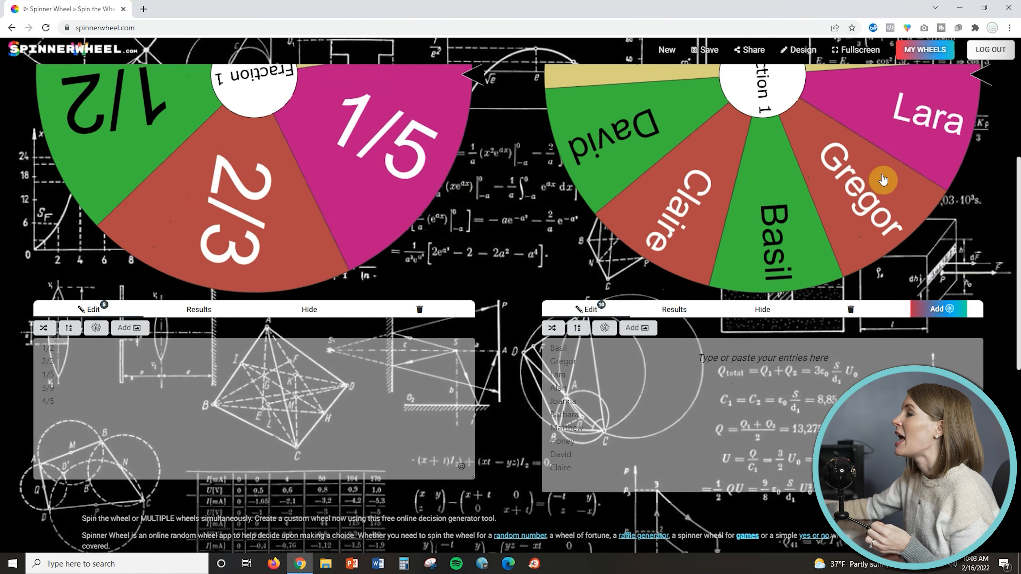
{"action": "left_click", "coordinate": [609, 334]}
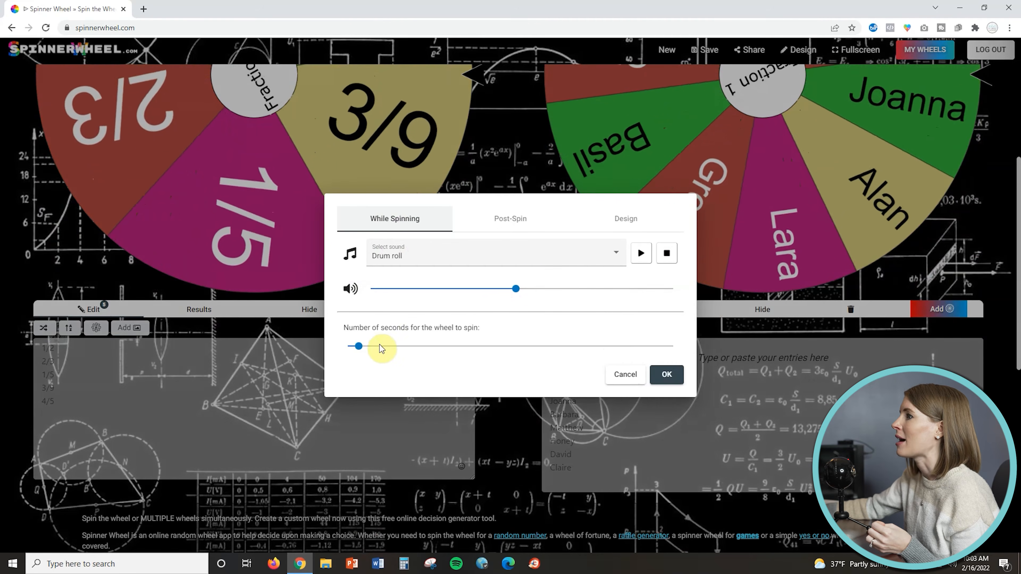
{"action": "left_click_drag", "start_coordinate": [360, 347], "coordinate": [359, 348]}
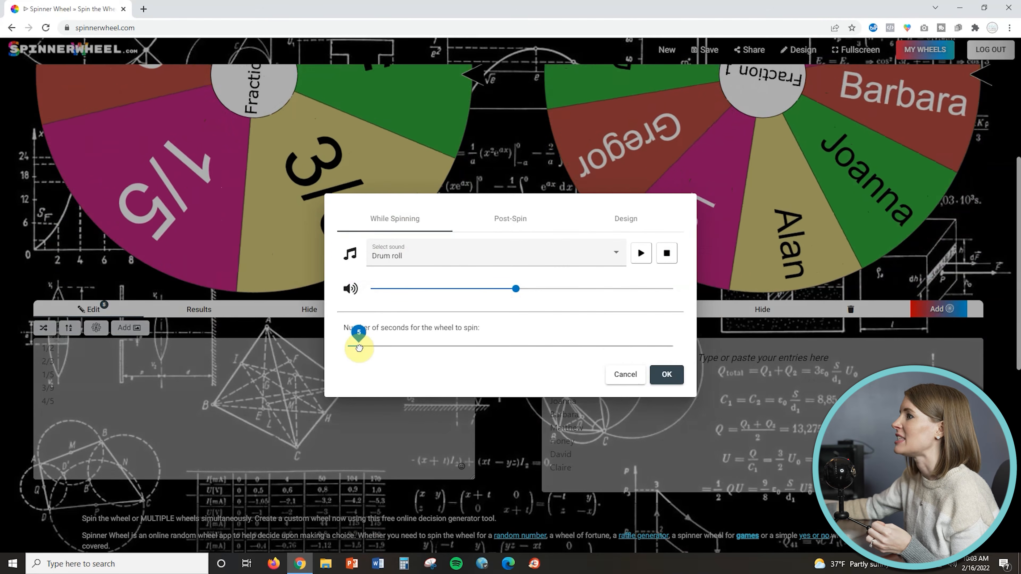
{"action": "left_click", "coordinate": [510, 218]}
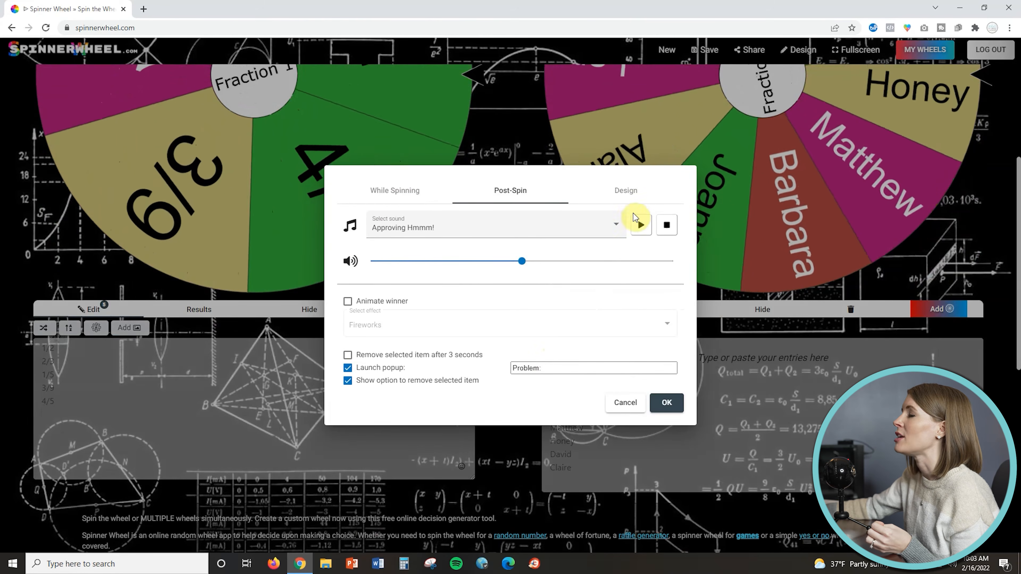
Step: Set the second wheel's centre text to "Fraction 2" and apply its design settings
{"action": "left_click", "coordinate": [630, 193]}
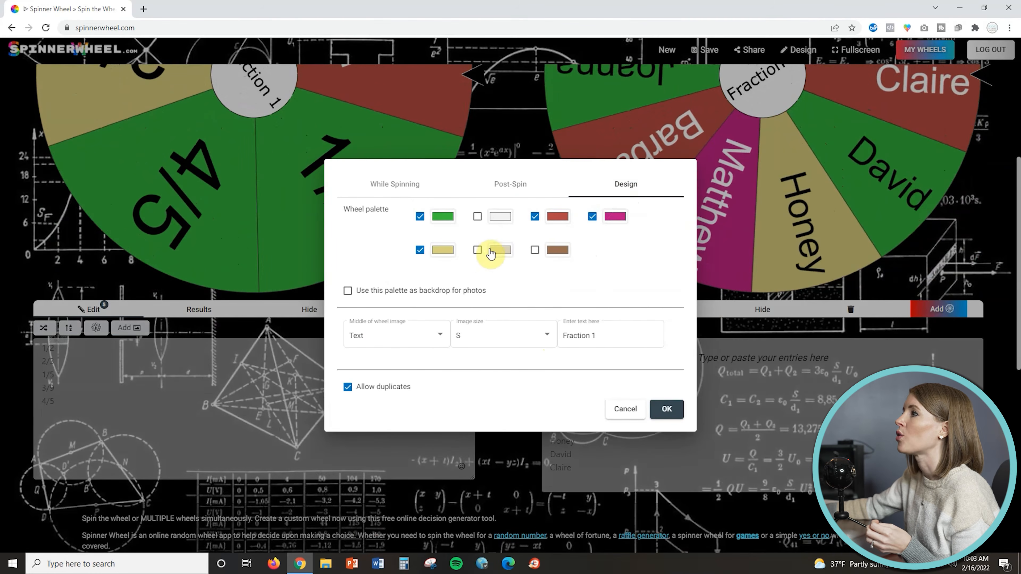
{"action": "left_click", "coordinate": [600, 335]}
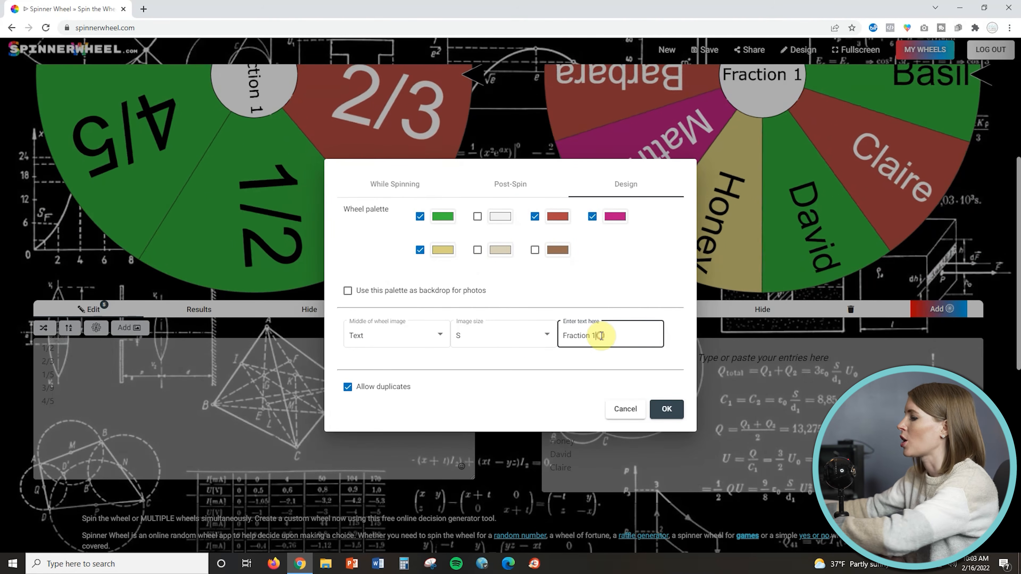
{"action": "type", "text": "2"}
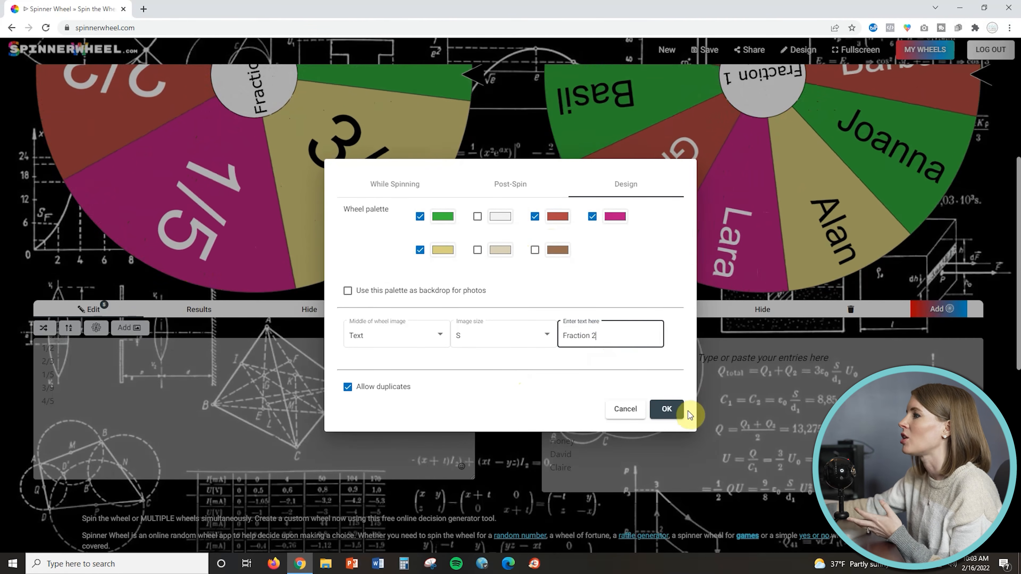
{"action": "left_click", "coordinate": [667, 410]}
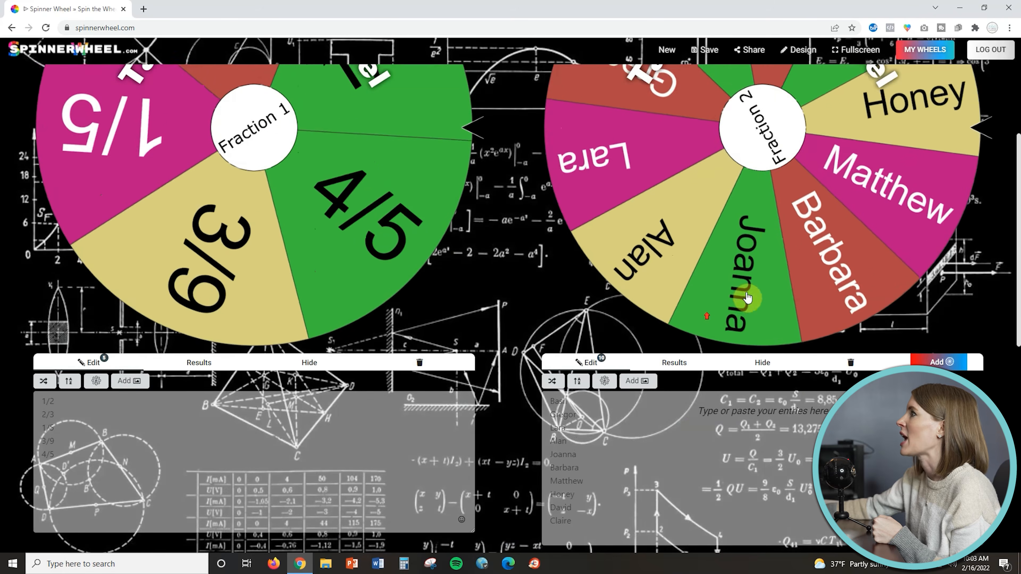
Step: Replace the second wheel's default names with the entries 7/8, 1/3, 2/6, 4/8 and 1/6
{"action": "left_click", "coordinate": [752, 103]}
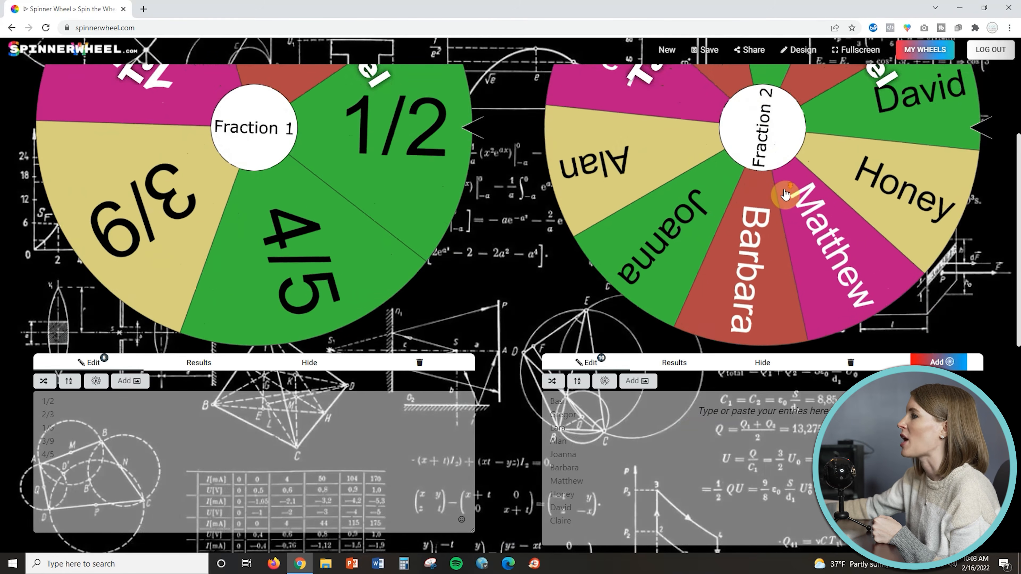
{"action": "scroll", "coordinate": [785, 202], "scroll_direction": "down", "scroll_amount": 1}
{"action": "left_click_drag", "start_coordinate": [573, 468], "coordinate": [557, 348]}
{"action": "key", "text": "BackSpace"}
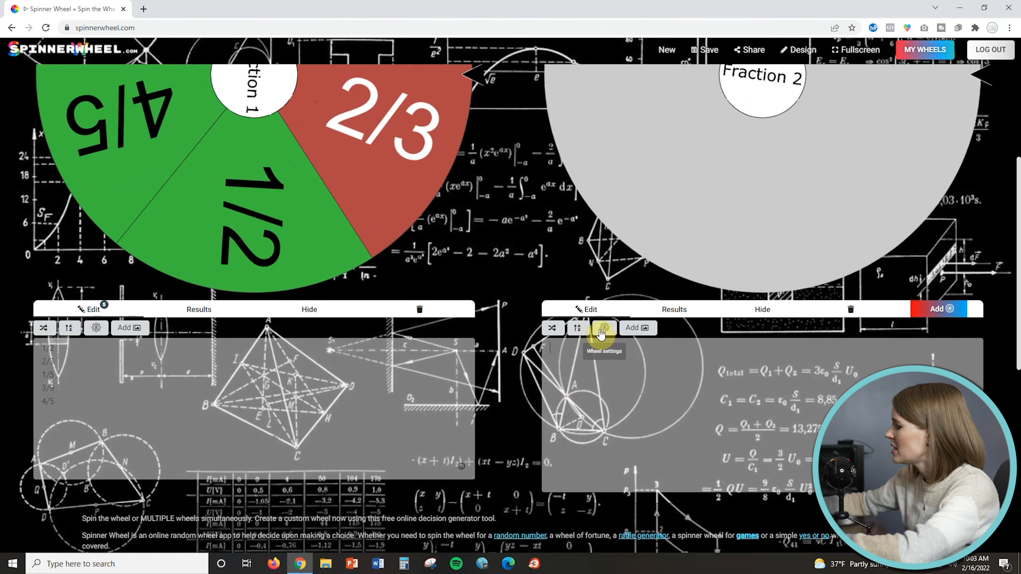
{"action": "type", "text": "7/8"}
{"action": "key", "text": "Return"}
{"action": "type", "text": "1/3 "}
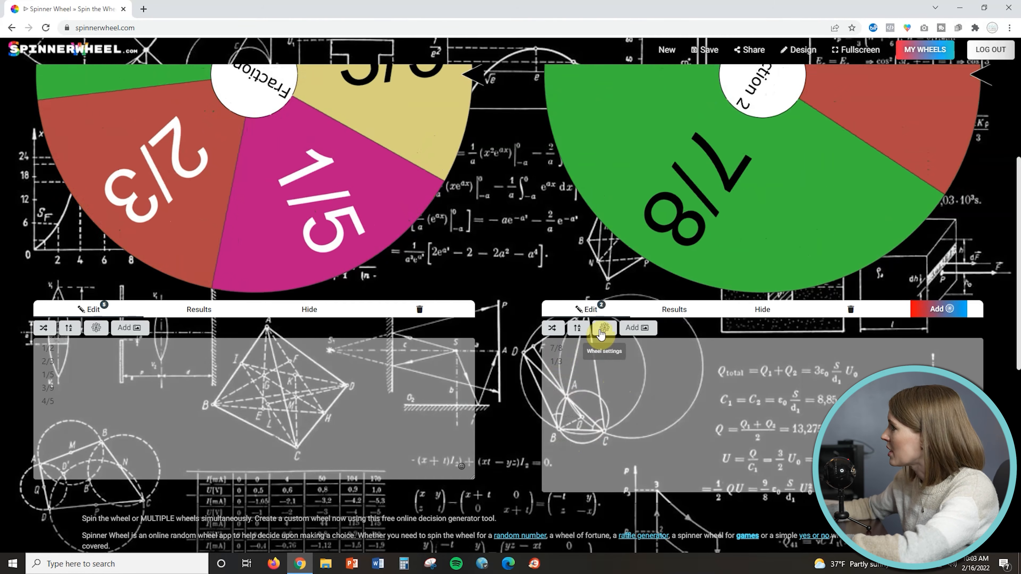
{"action": "type", "text": "2/6"}
{"action": "key", "text": "Return"}
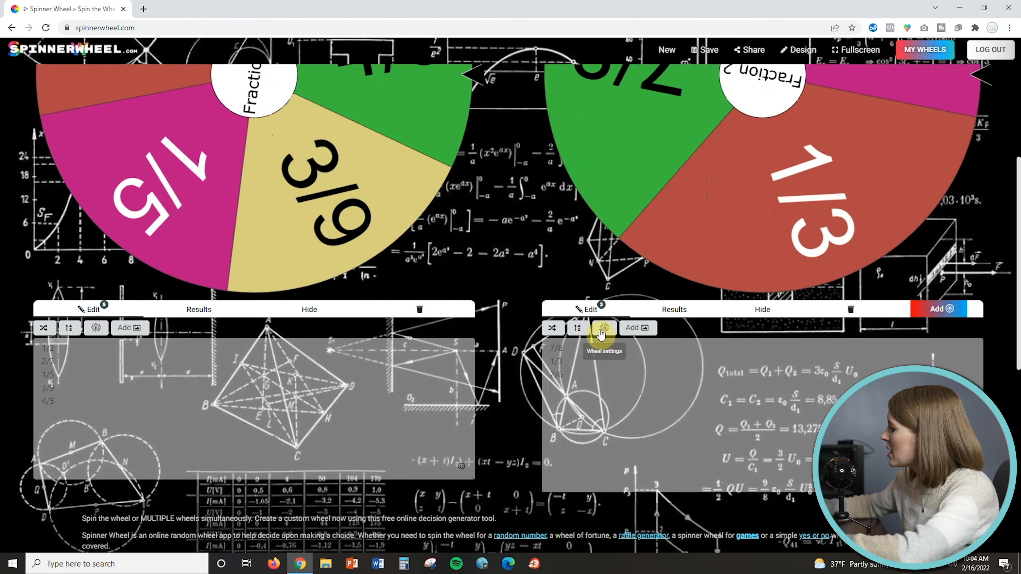
{"action": "type", "text": "4/8"}
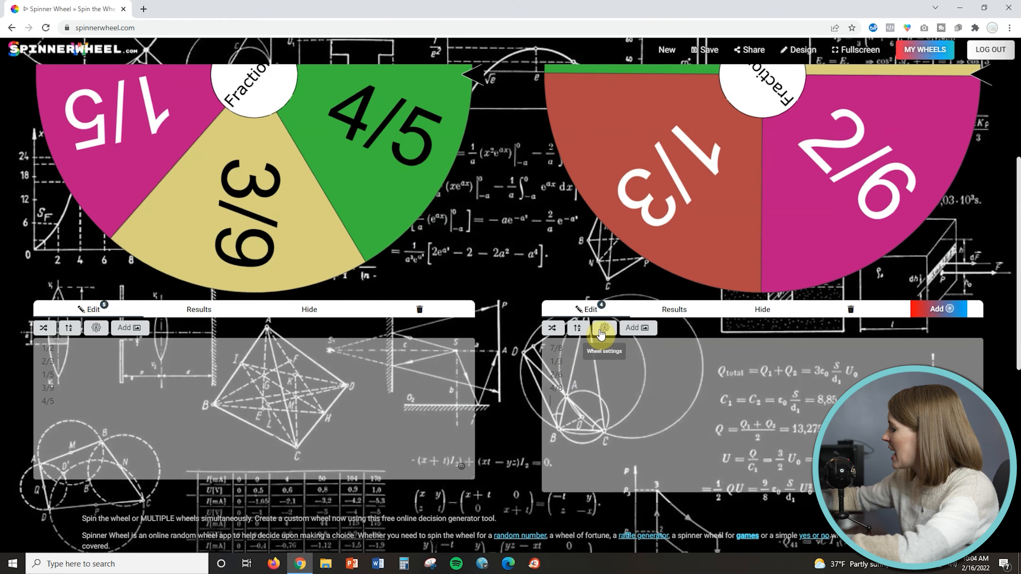
{"action": "key", "text": "Return"}
{"action": "type", "text": "1/6"}
{"action": "left_click", "coordinate": [746, 320]}
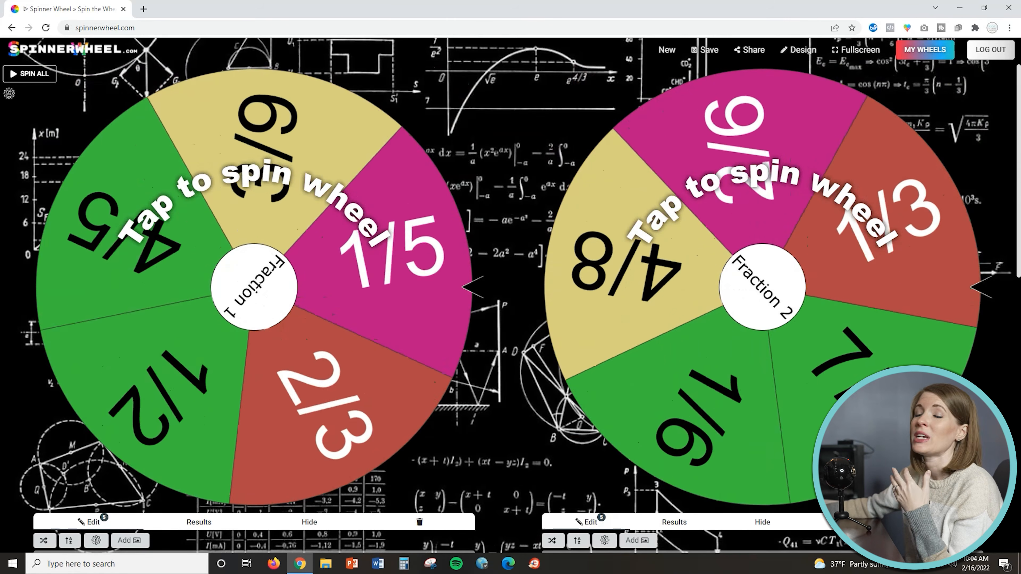
Step: Add a third wheel and set its centre text to "Fraction 3"
{"action": "scroll", "coordinate": [510, 282], "scroll_direction": "down", "scroll_amount": 3}
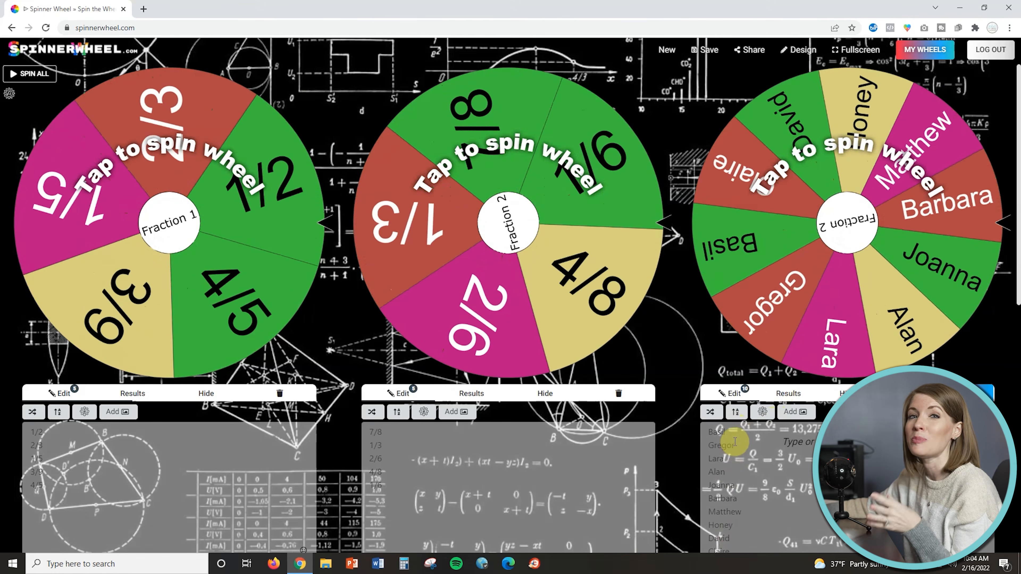
{"action": "left_click", "coordinate": [763, 412]}
{"action": "left_click", "coordinate": [625, 183]}
{"action": "left_click", "coordinate": [599, 339]}
{"action": "key", "text": "BackSpace"}
{"action": "type", "text": "3"}
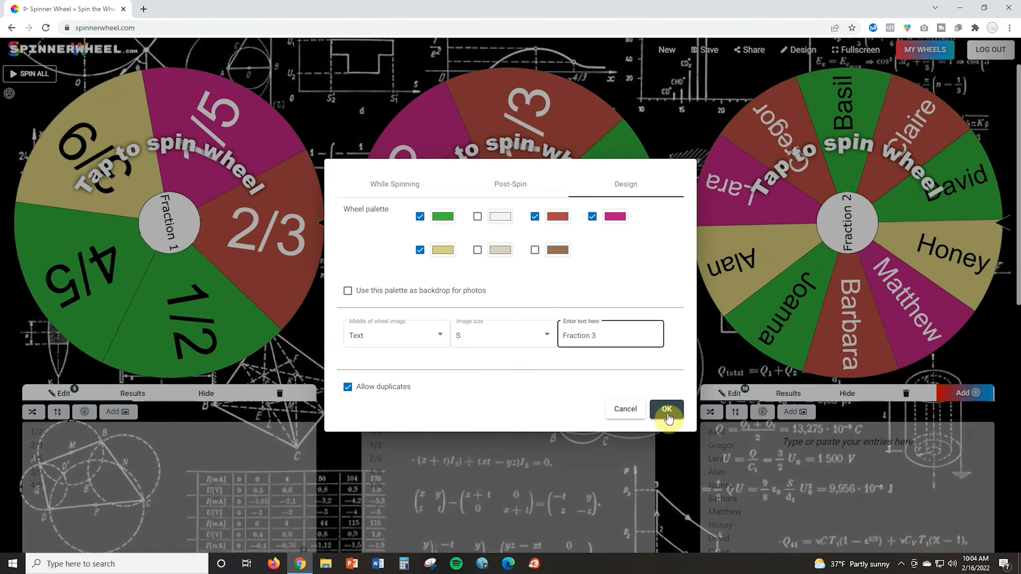
{"action": "left_click", "coordinate": [667, 409]}
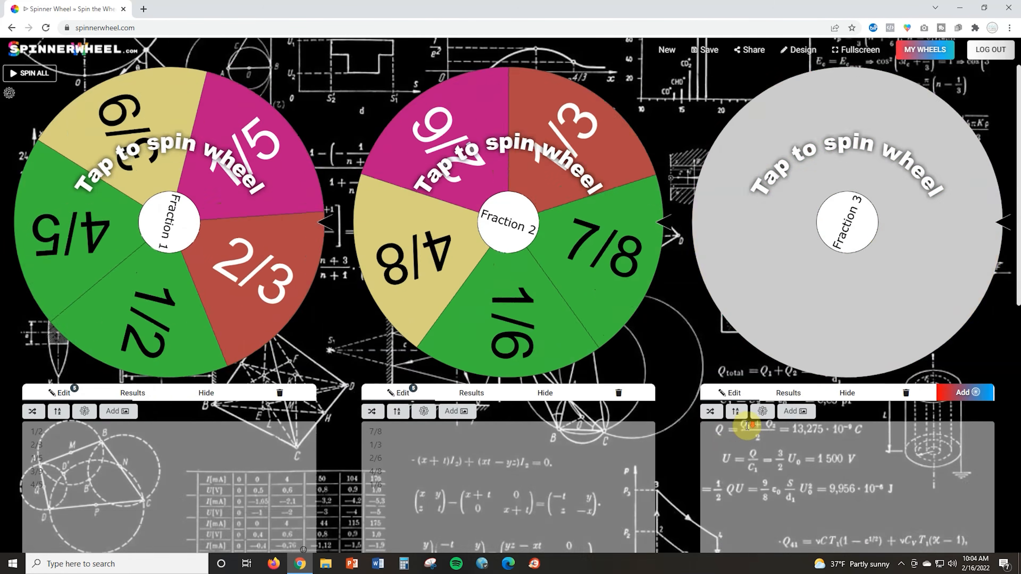
Step: Replace the third wheel's default names with the entries 1/4, 2/7, 1/10, 3/5 and 1/6
{"action": "type", "text": "1/4"}
{"action": "key", "text": "Return"}
{"action": "type", "text": "2/7"}
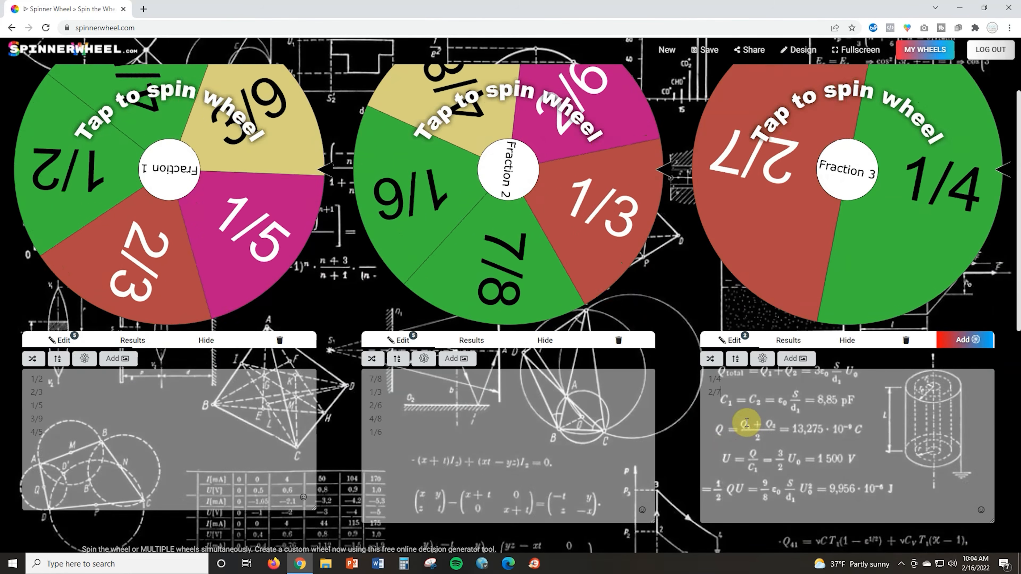
{"action": "key", "text": "Return"}
{"action": "type", "text": "1/10"}
{"action": "key", "text": "Return"}
{"action": "type", "text": "3/5"}
{"action": "key", "text": "Return"}
{"action": "type", "text": "1/6"}
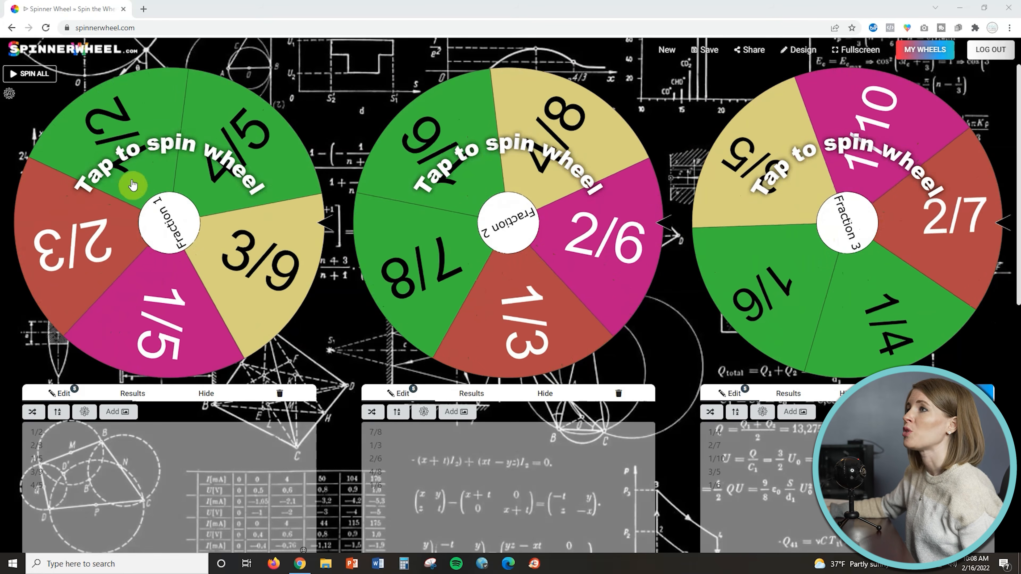
Step: Set the sound played while all wheels spin together to Drum roll
{"action": "left_click", "coordinate": [9, 95]}
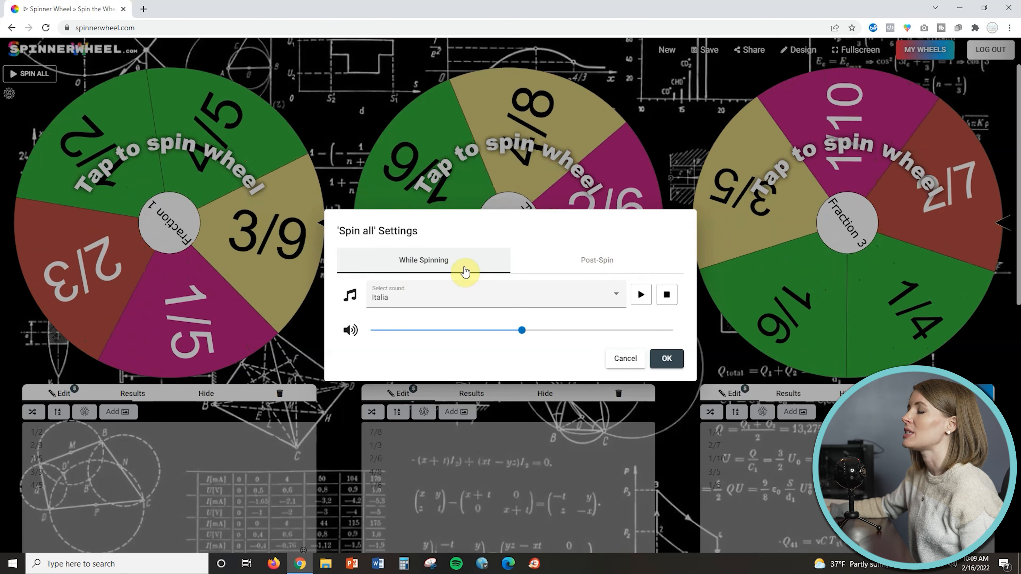
{"action": "left_click", "coordinate": [514, 301]}
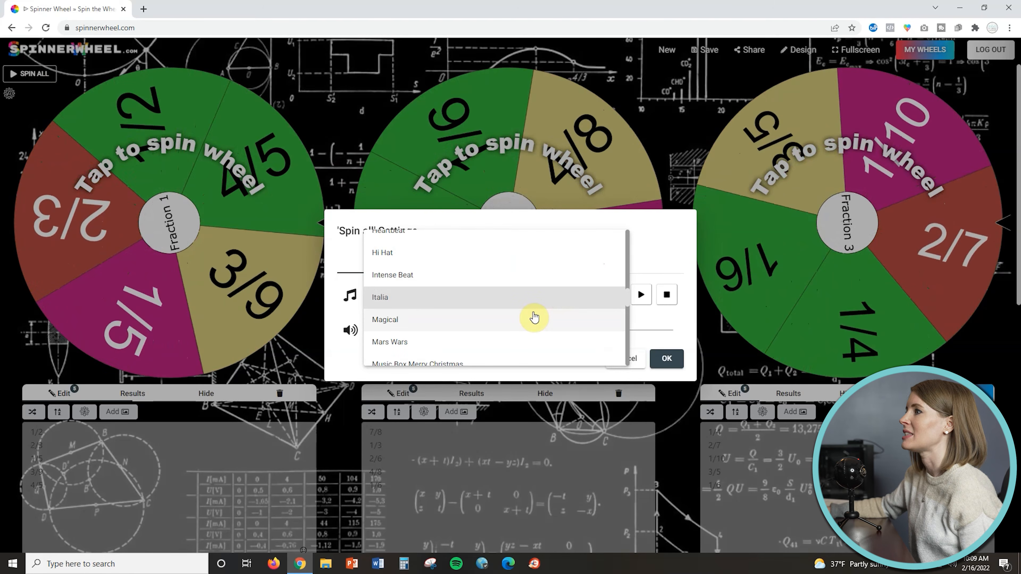
{"action": "scroll", "coordinate": [531, 317], "scroll_direction": "up", "scroll_amount": 2}
{"action": "scroll", "coordinate": [535, 317], "scroll_direction": "up", "scroll_amount": 4}
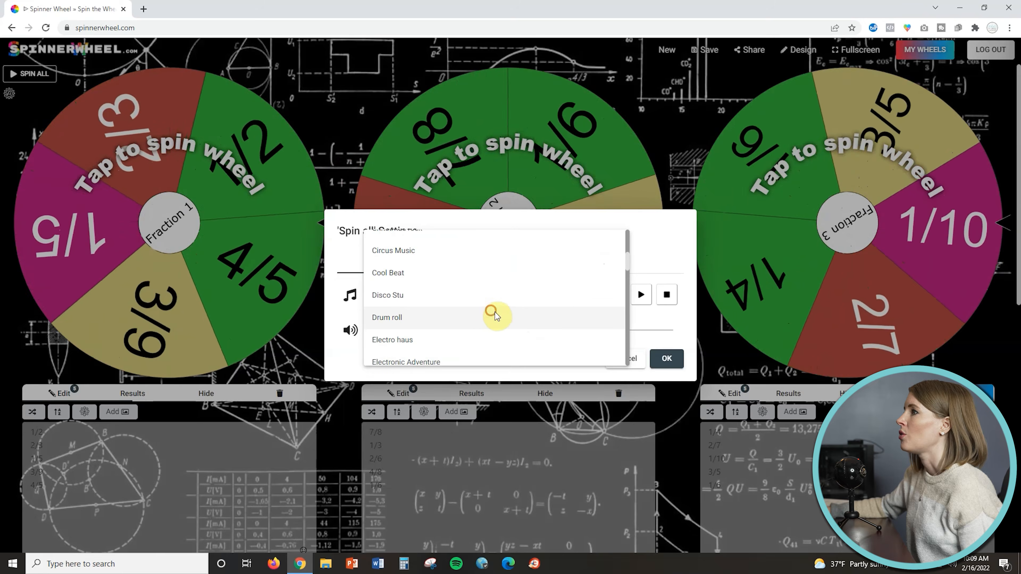
{"action": "left_click", "coordinate": [493, 314]}
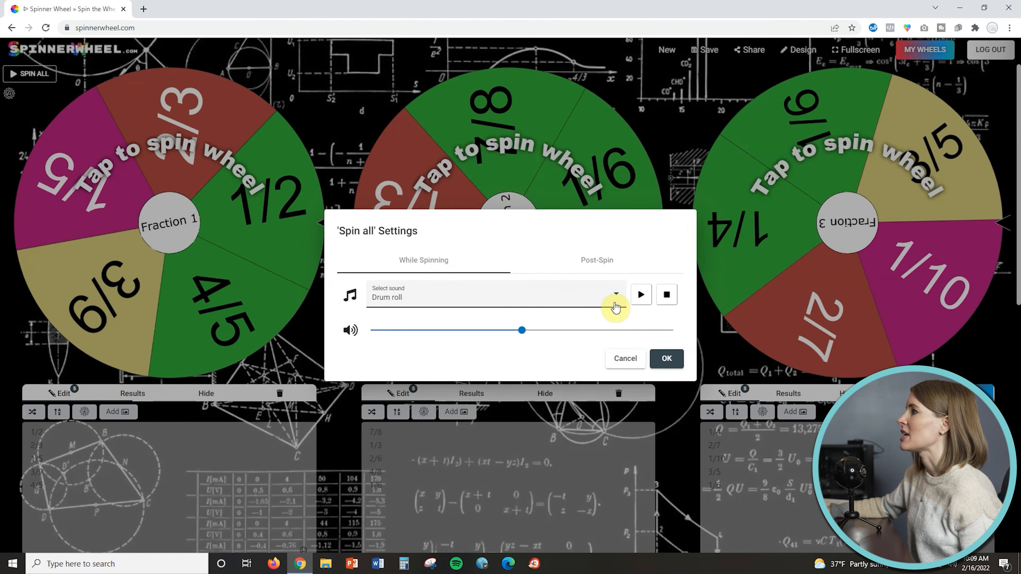
Step: Turn off the winner animation in the shared Spin All post-spin settings
{"action": "left_click", "coordinate": [610, 260]}
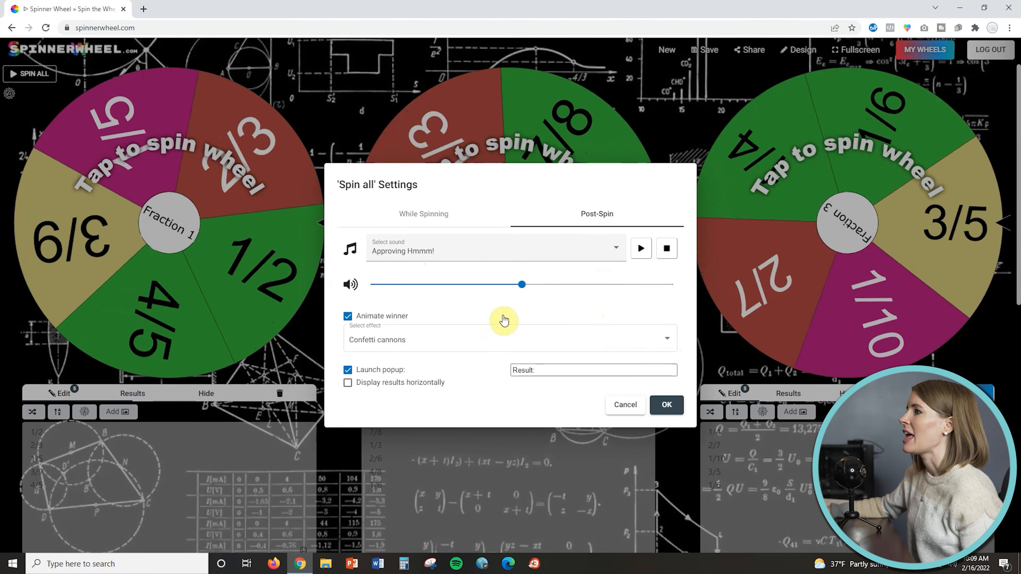
{"action": "left_click", "coordinate": [347, 316]}
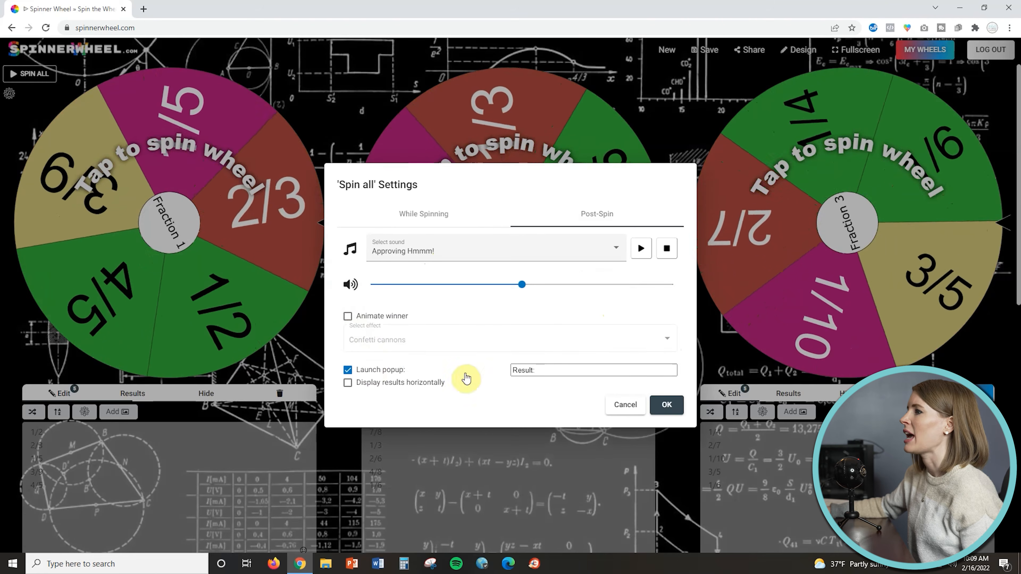
Step: Set the Spin All result popup's title to "Problem:" and have its results displayed horizontally
{"action": "left_click_drag", "start_coordinate": [531, 370], "coordinate": [490, 365]}
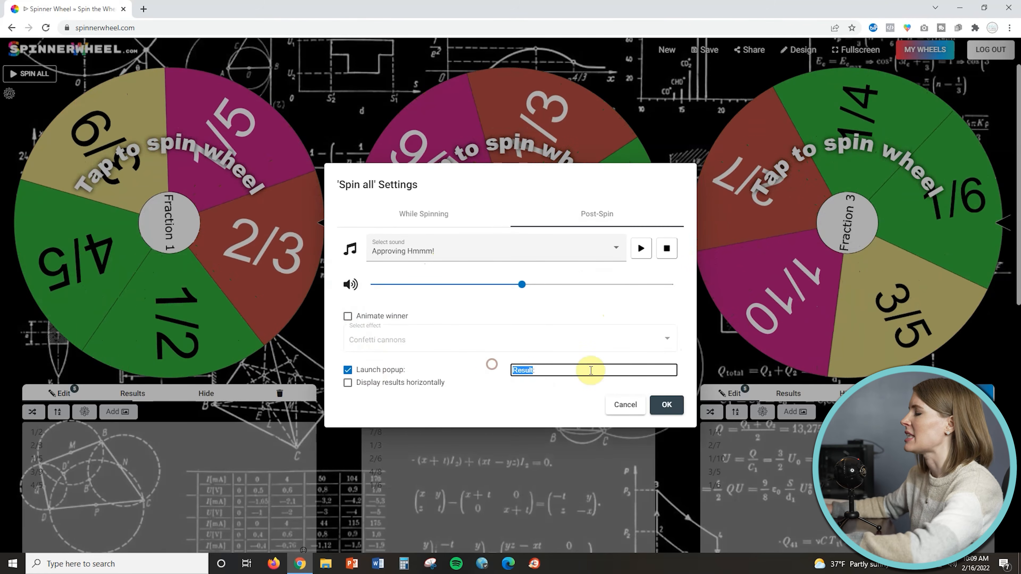
{"action": "type", "text": "Pro"}
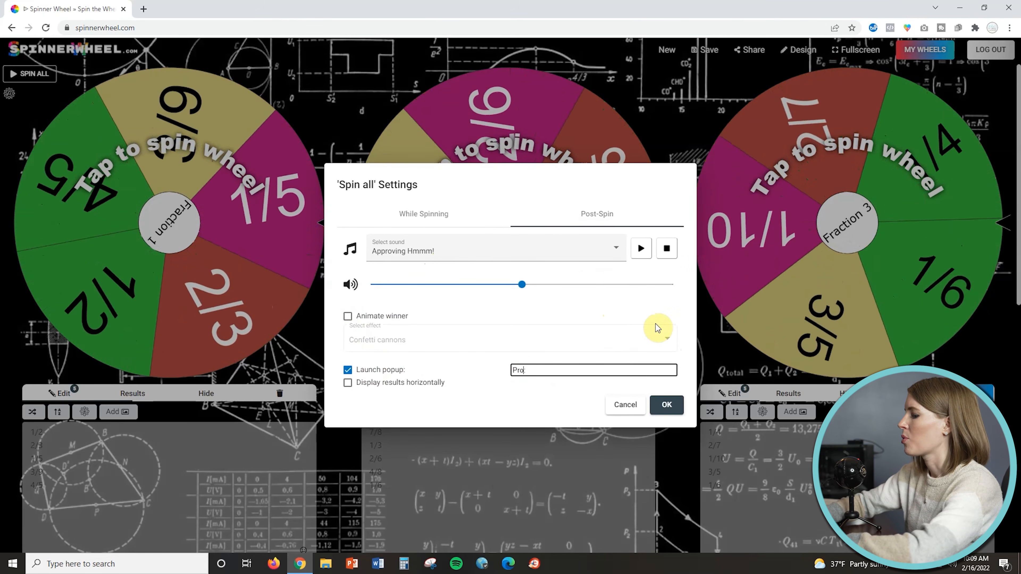
{"action": "type", "text": "blem:"}
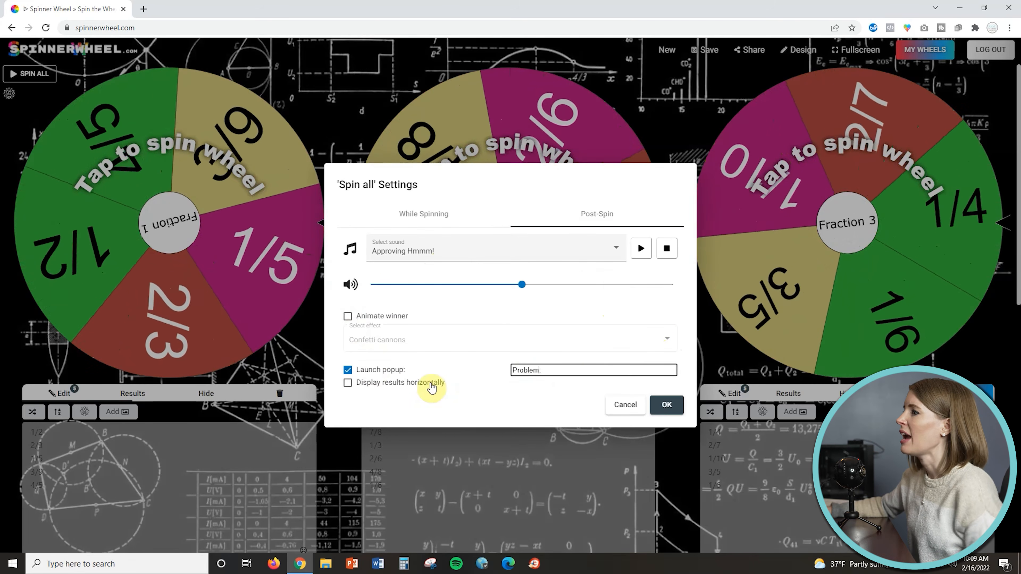
{"action": "left_click", "coordinate": [376, 388]}
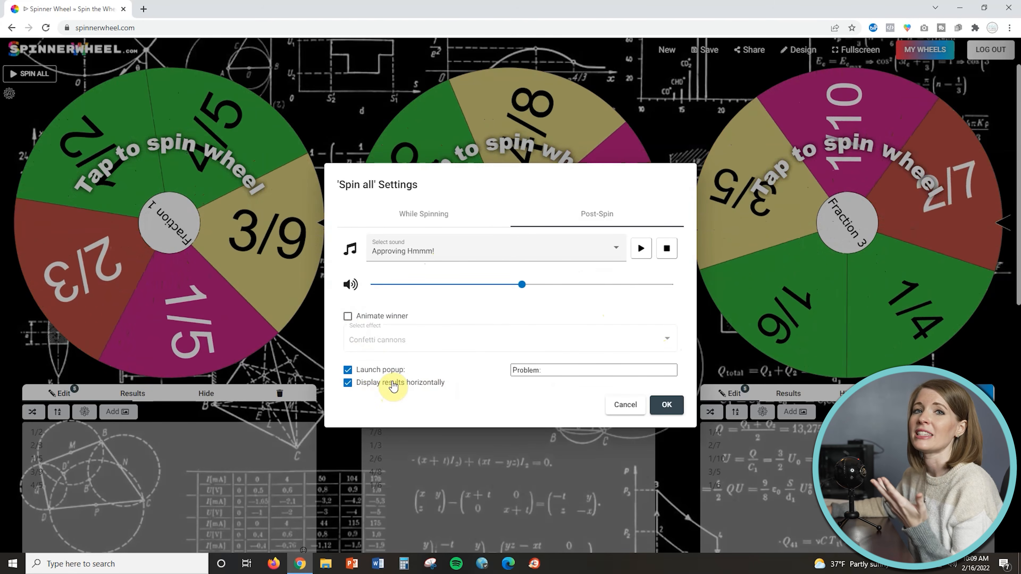
{"action": "left_click", "coordinate": [664, 408]}
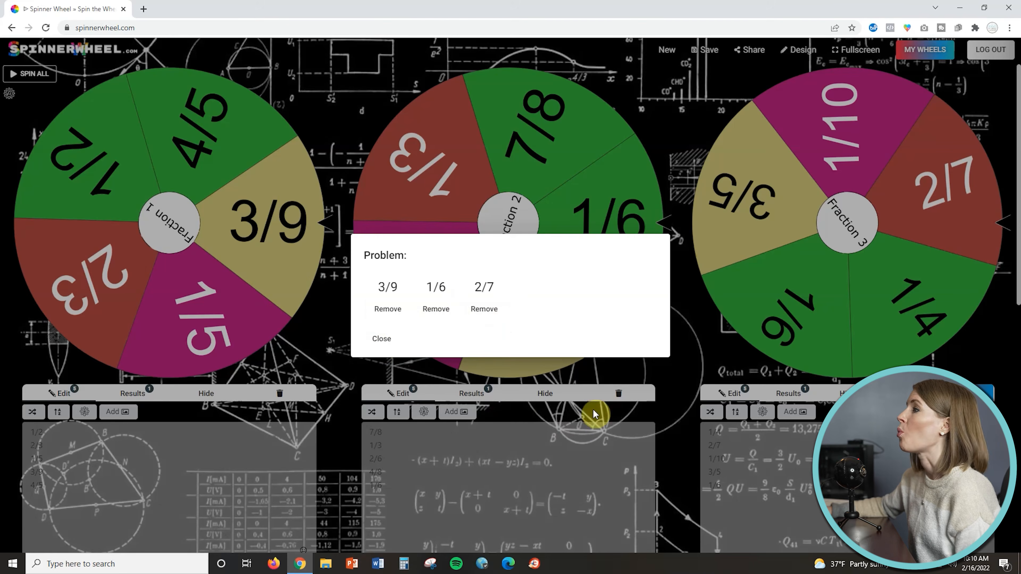
Step: Dismiss the spin results and save the three-wheel set under the name "Fraction Addition"
{"action": "left_click", "coordinate": [678, 158]}
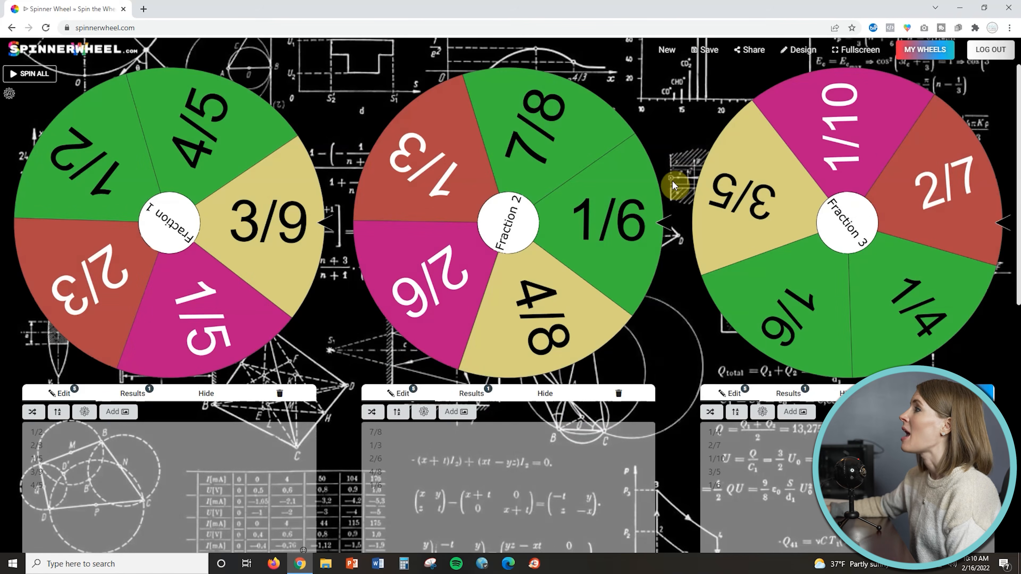
{"action": "left_click", "coordinate": [709, 51]}
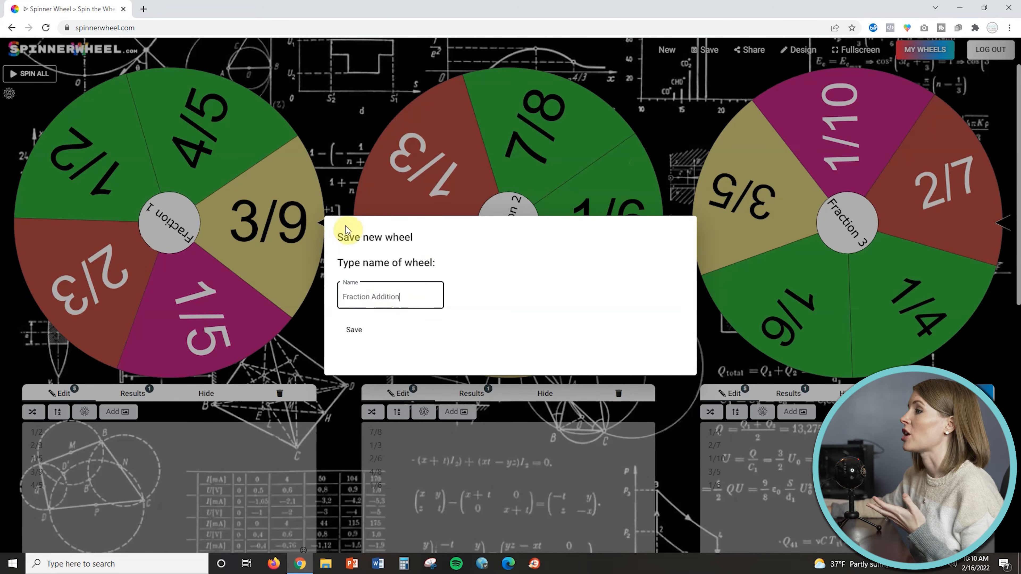
{"action": "left_click", "coordinate": [359, 331]}
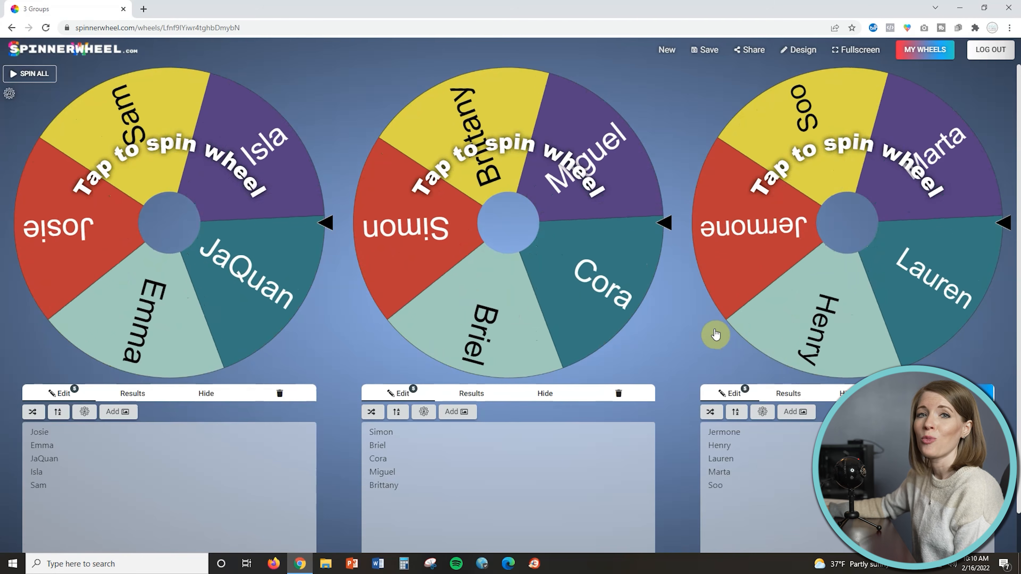
Step: Open the sharing options for the "3 Groups" wheels
{"action": "left_click", "coordinate": [749, 49]}
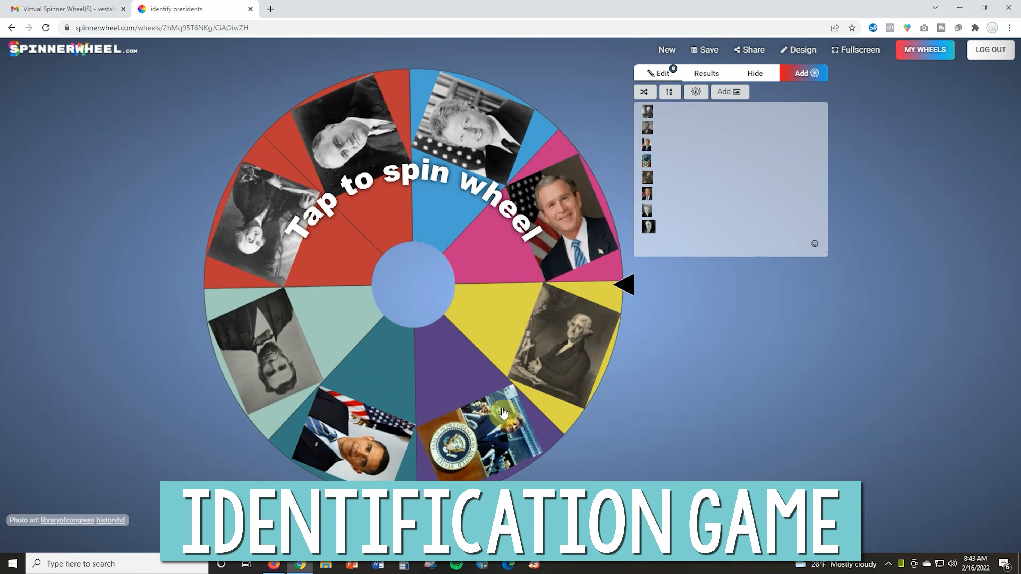
Step: Spin the wheels in the "identify presidents", "Short burst writing", "Dice Roller" and "Virtual Brain Break" examples
{"action": "left_click", "coordinate": [527, 418]}
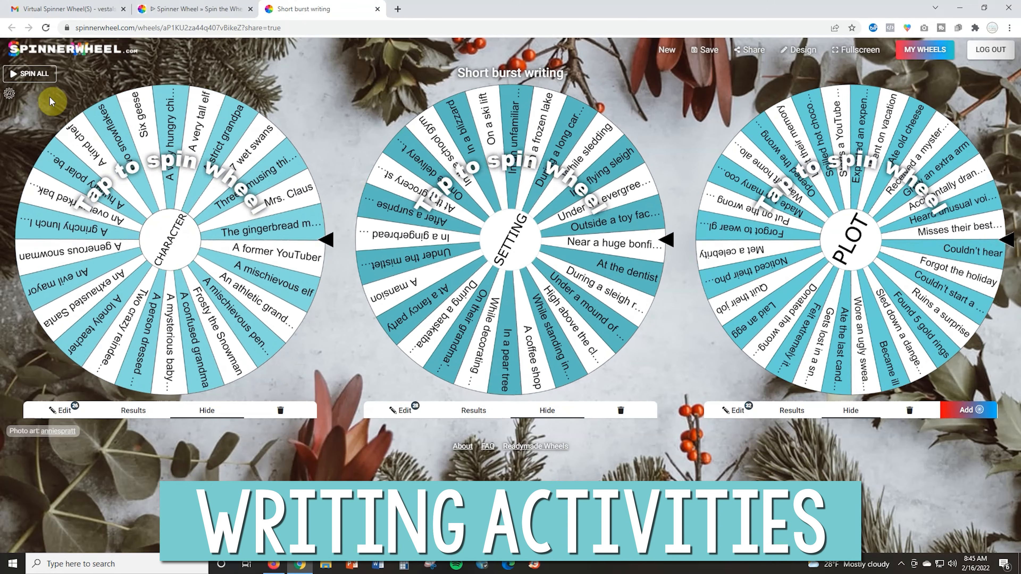
{"action": "left_click", "coordinate": [33, 73]}
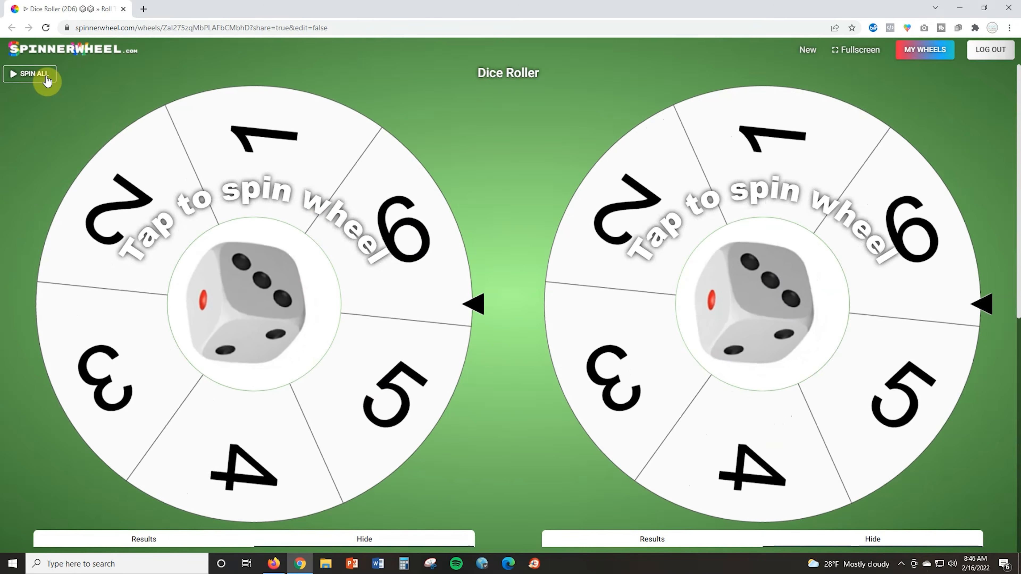
{"action": "left_click", "coordinate": [45, 75]}
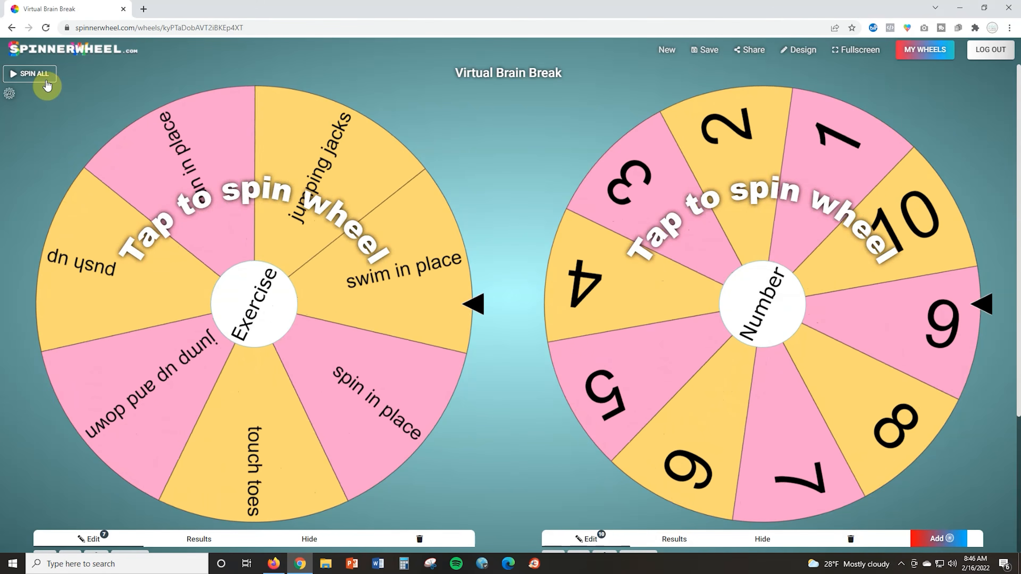
{"action": "left_click", "coordinate": [46, 79]}
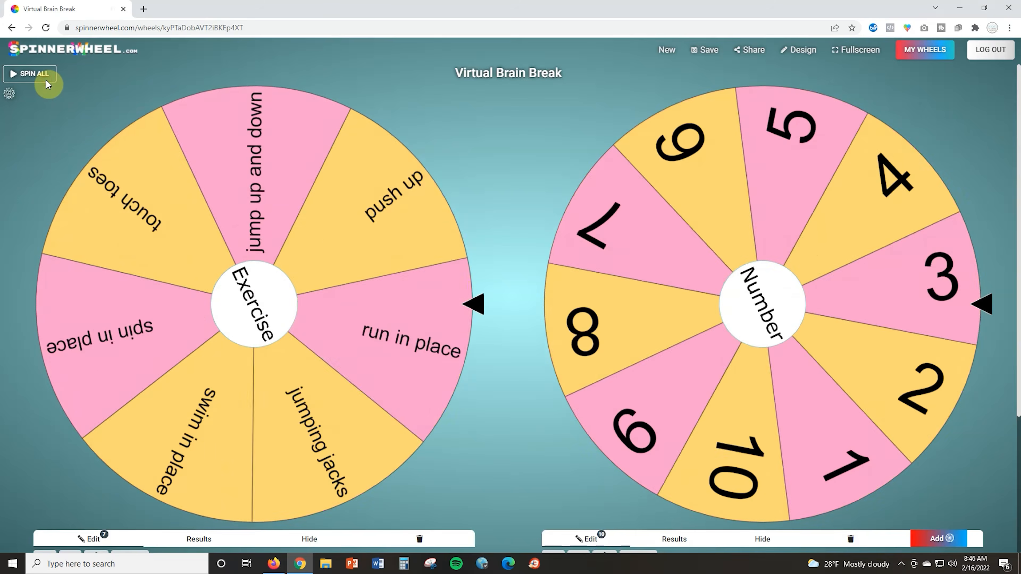